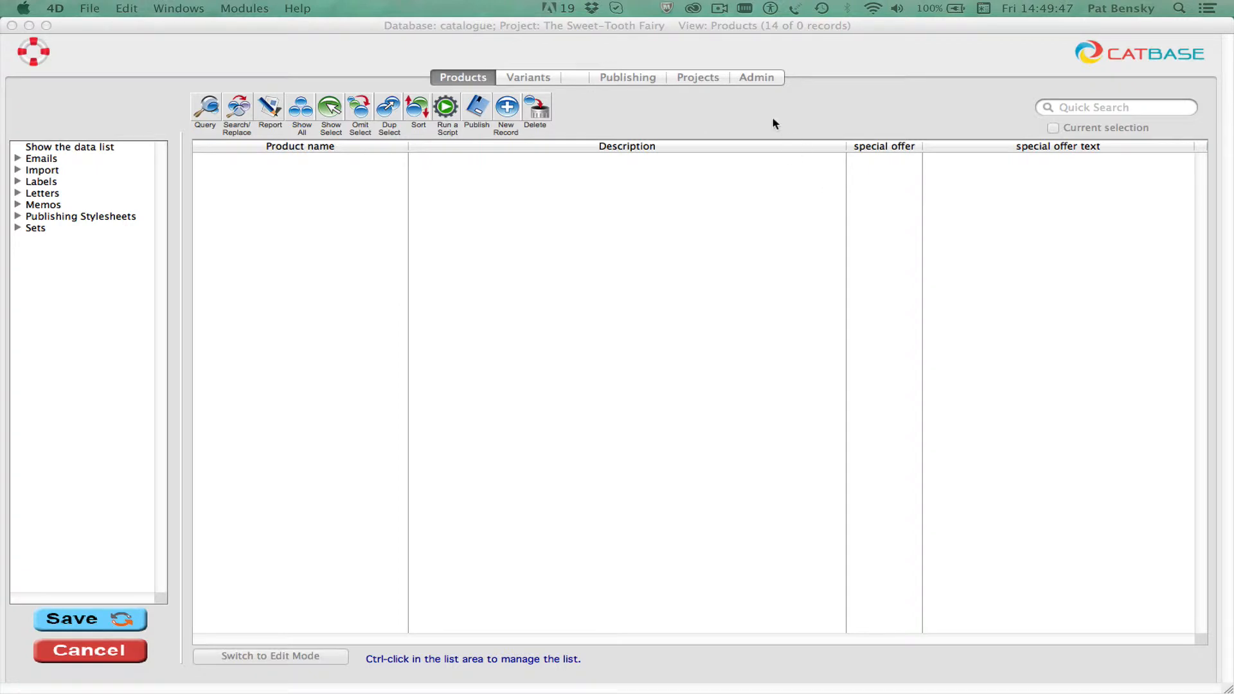
# Step: Review the Products and Variants tables, their field definitions in the database setup, and the relation between them
pyautogui.click(773, 123)
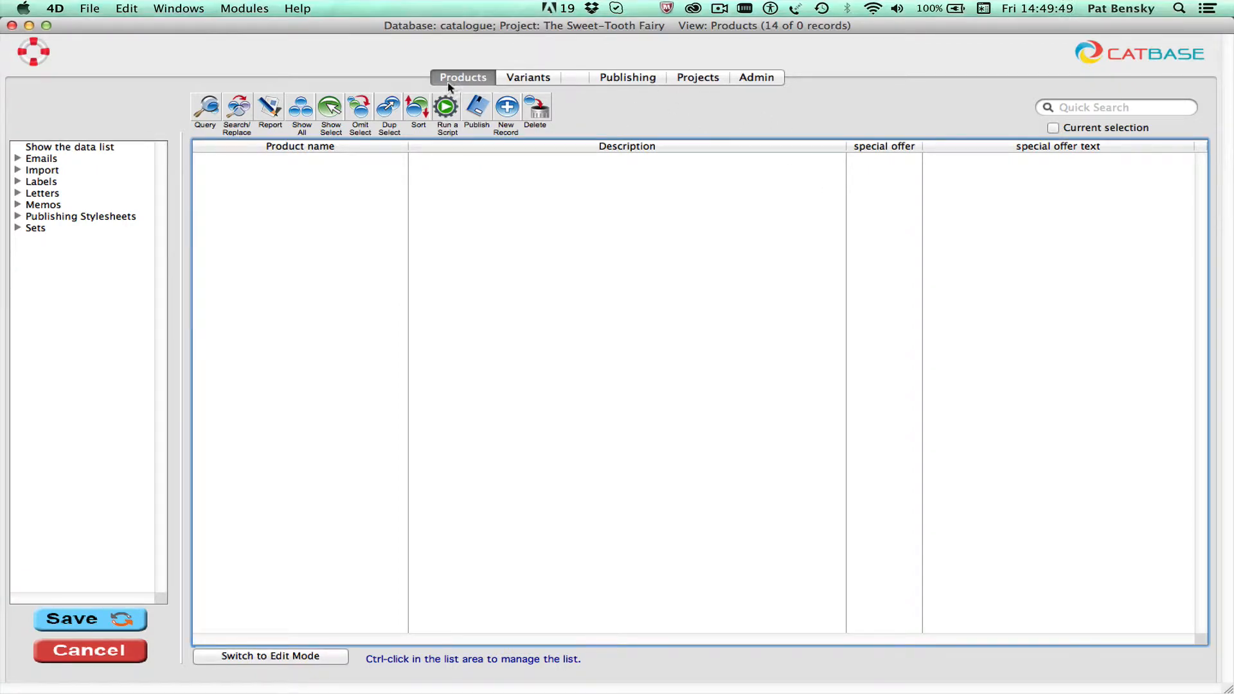
pyautogui.click(516, 80)
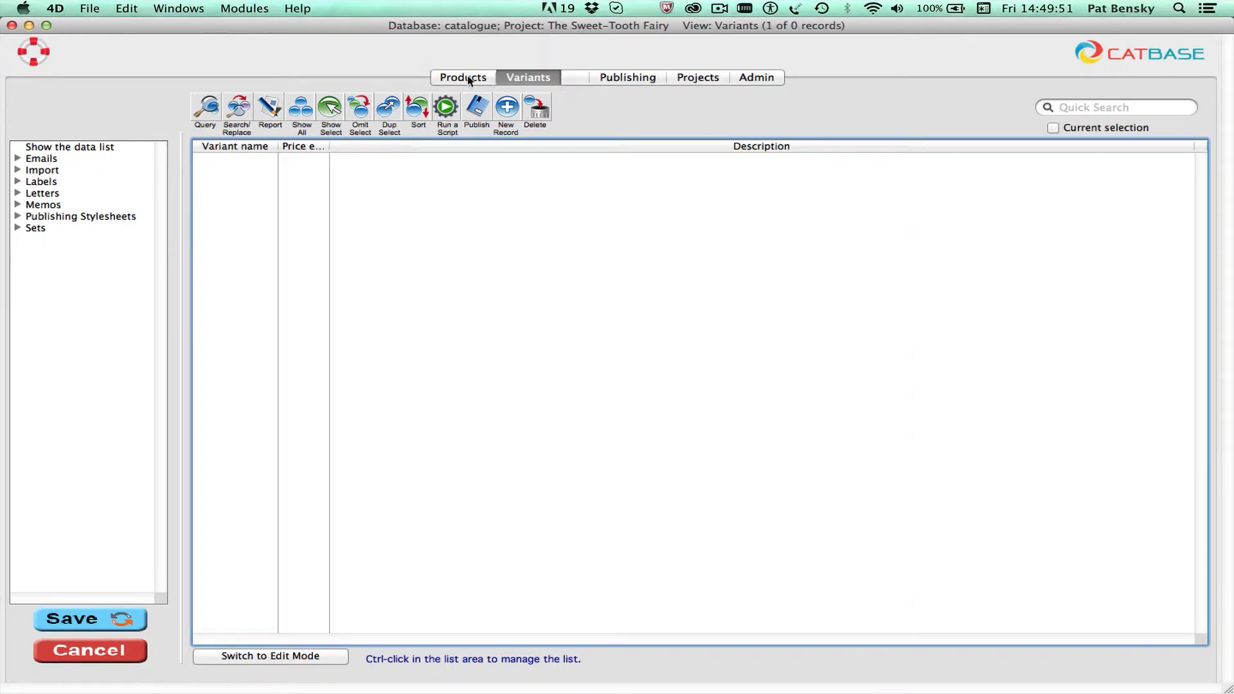
pyautogui.click(762, 82)
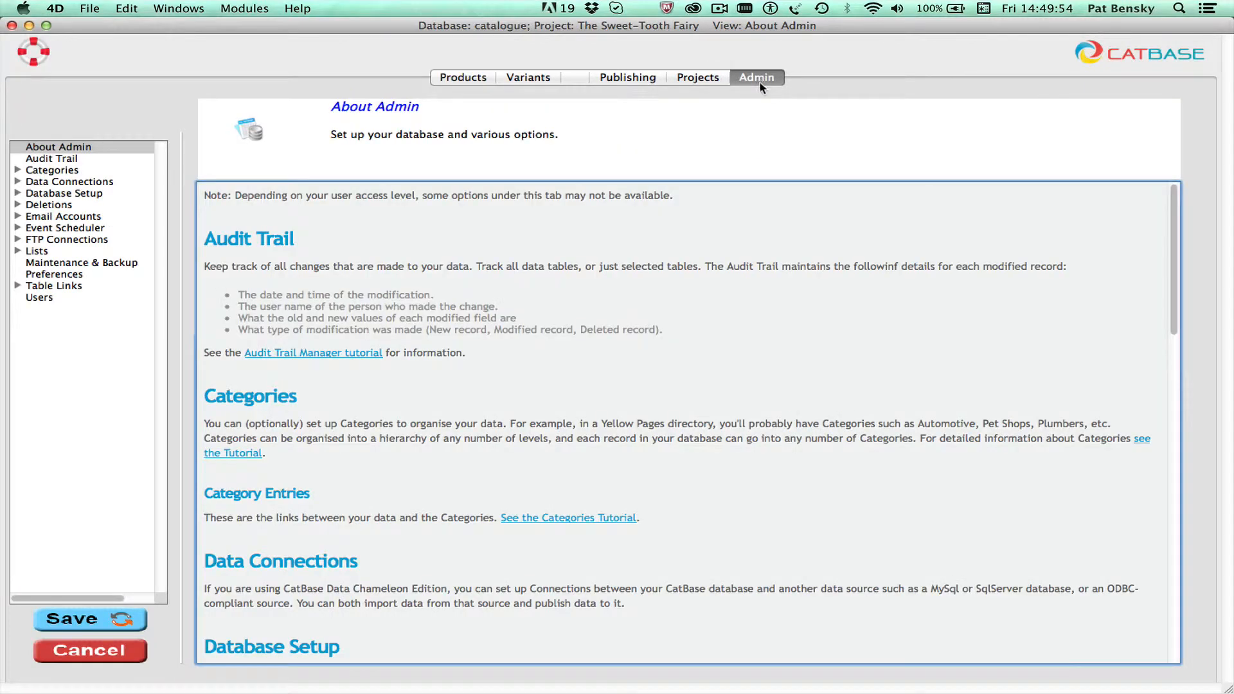
pyautogui.click(14, 198)
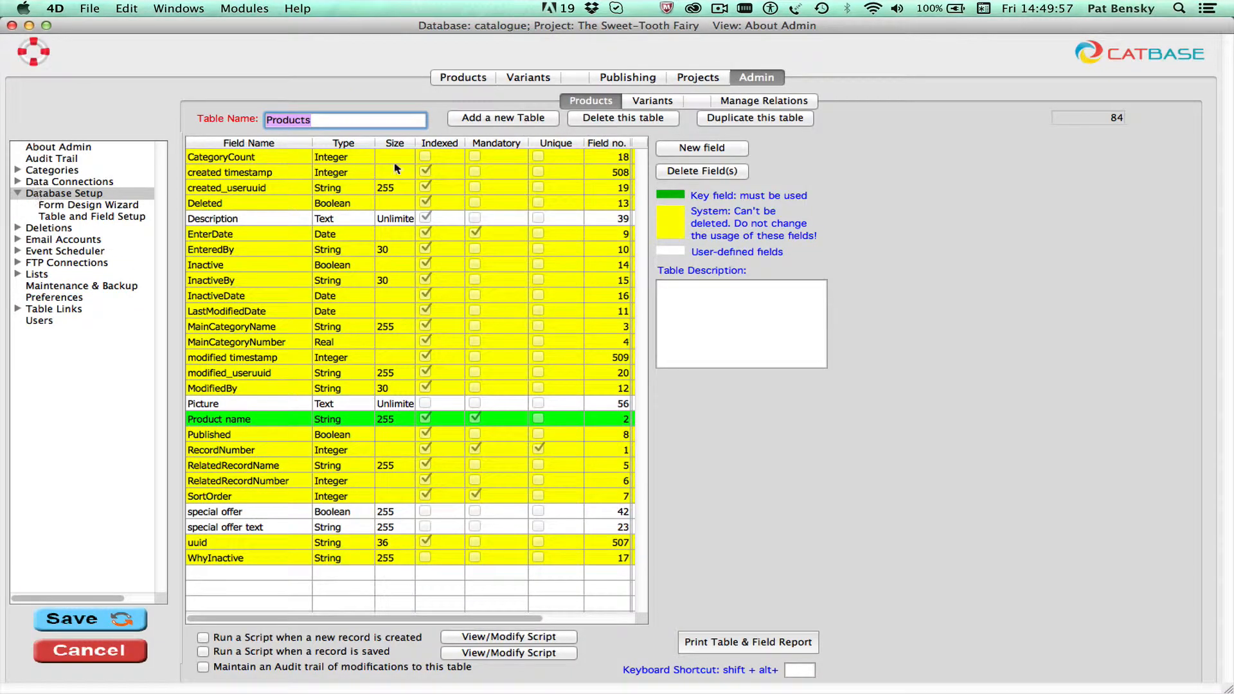
pyautogui.click(633, 101)
pyautogui.click(662, 378)
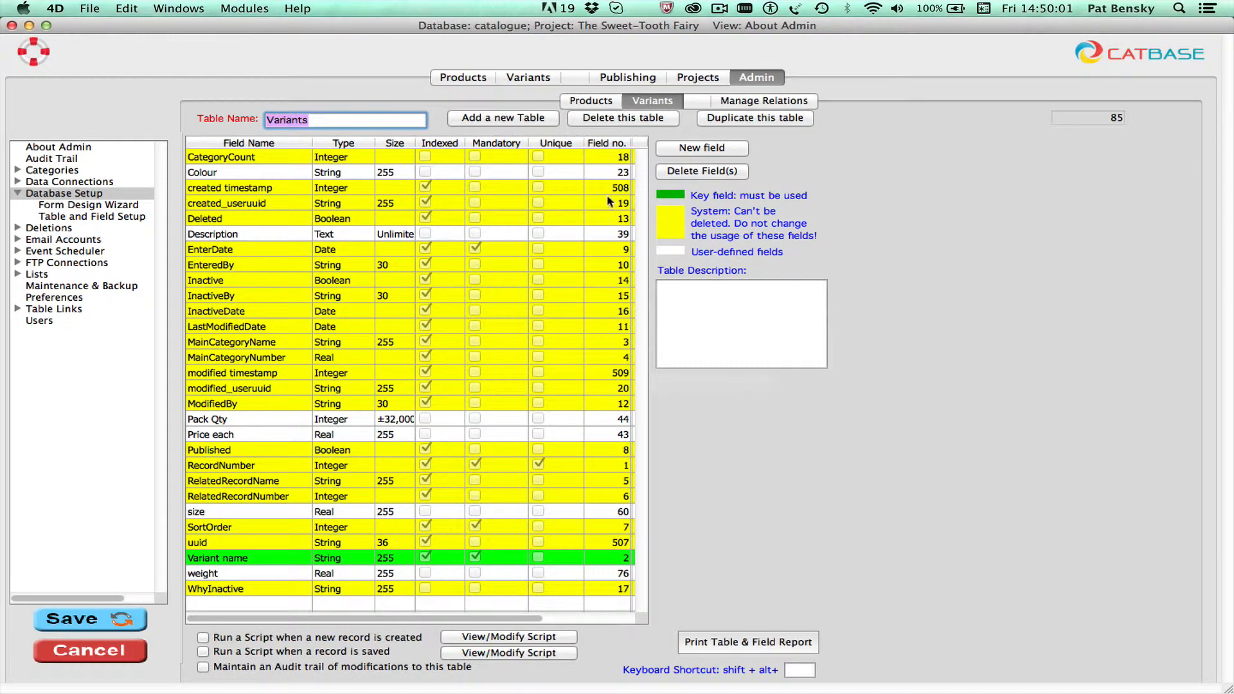
pyautogui.click(758, 101)
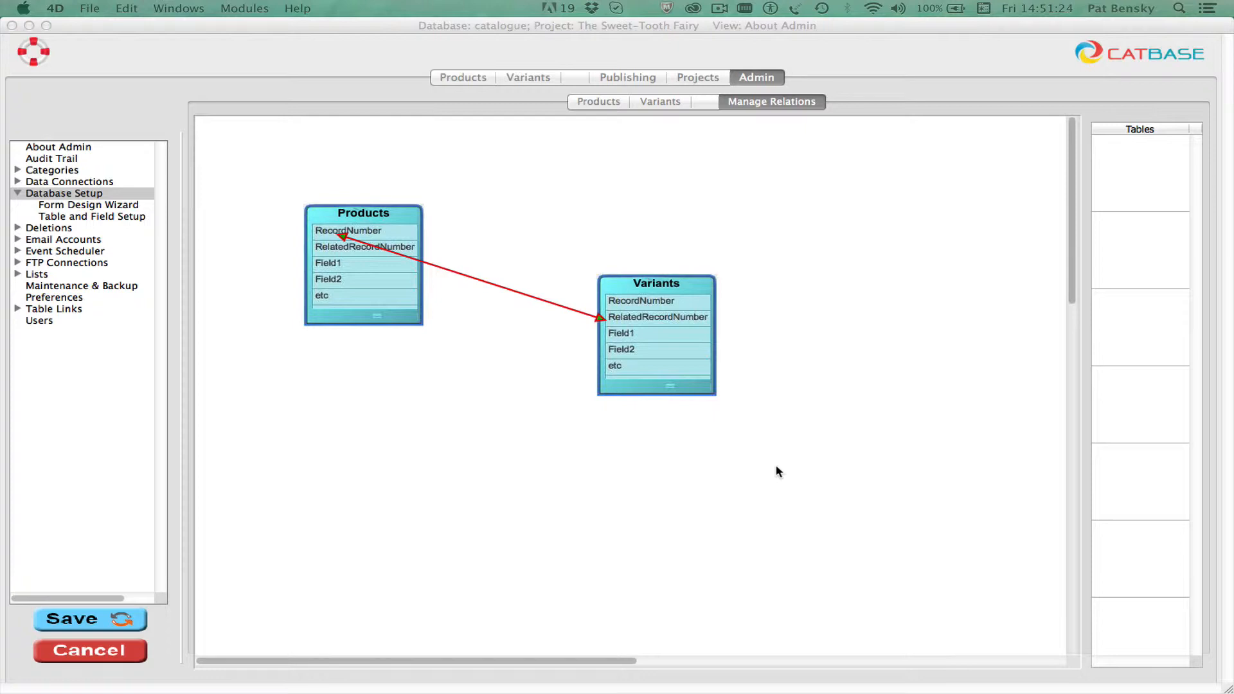
# Step: Switch to XML Editor and expand the Listings element of toothfairy products.xml to view its Products elements
pyautogui.press('super+Tab')
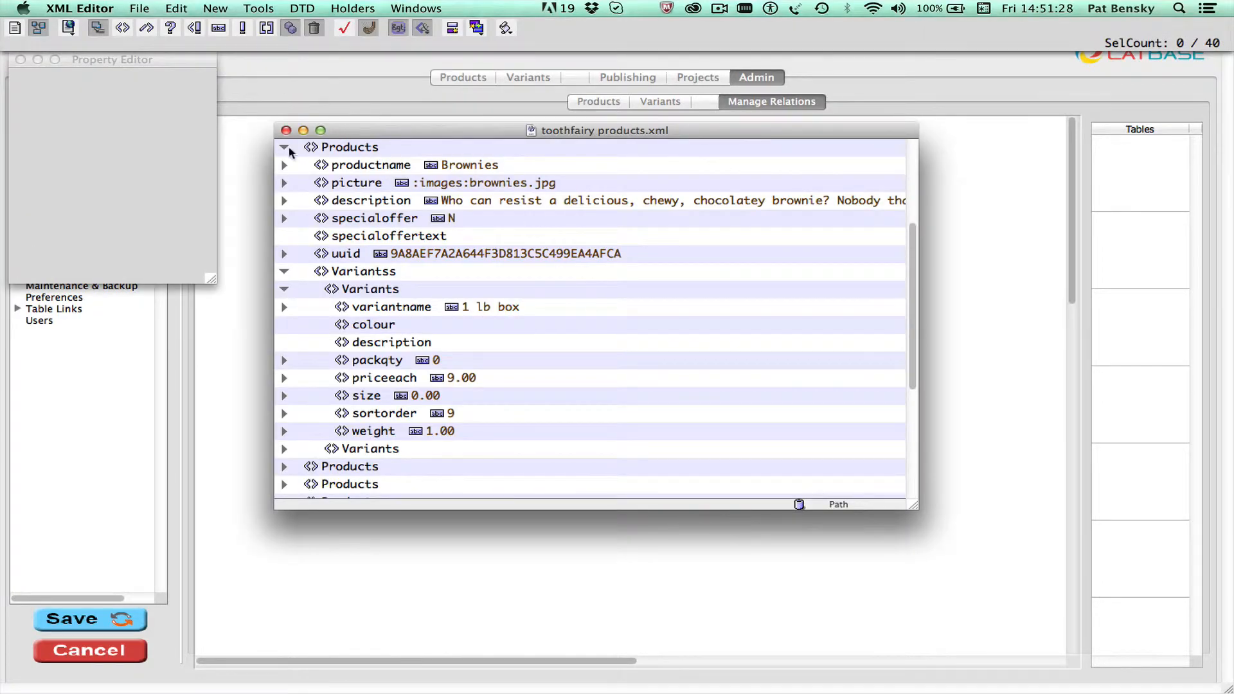
pyautogui.scroll(2, 282, 147)
pyautogui.scroll(4, 283, 154)
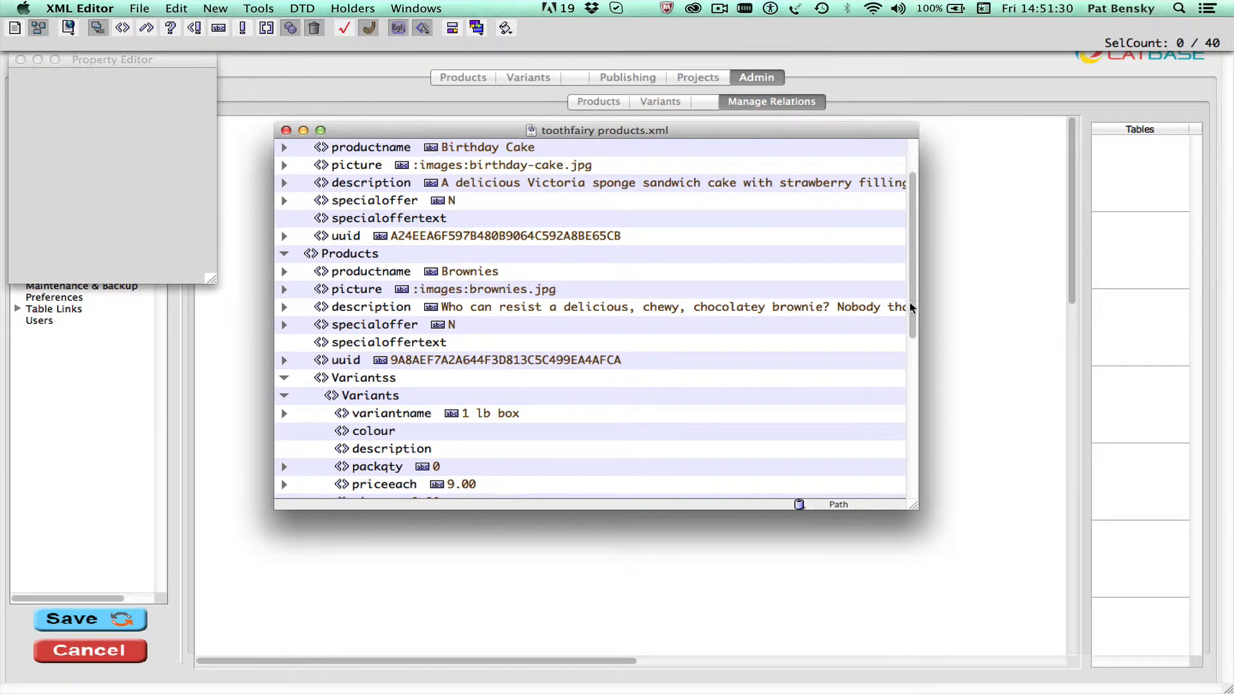
pyautogui.moveTo(912, 301); pyautogui.dragTo(913, 207)
pyautogui.click(283, 183)
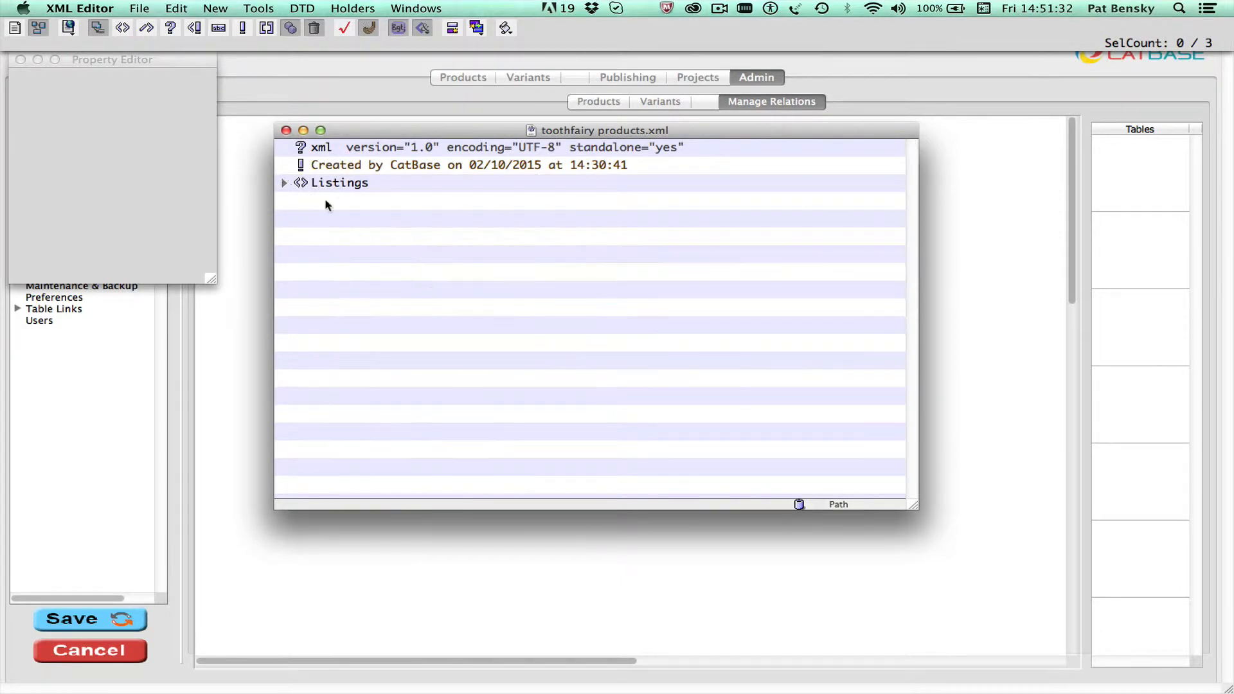
pyautogui.click(283, 183)
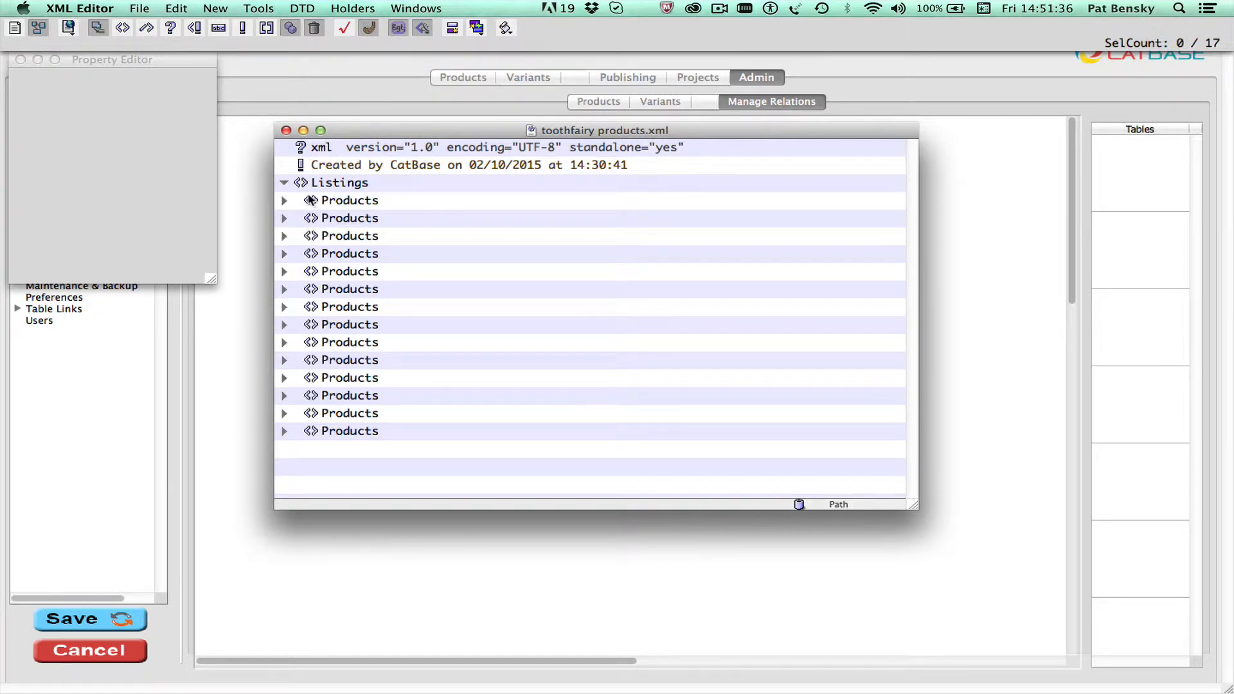
# Step: Expand the Birthday Cake and Brownies products and the first Brownies variant to examine their fields
pyautogui.click(282, 202)
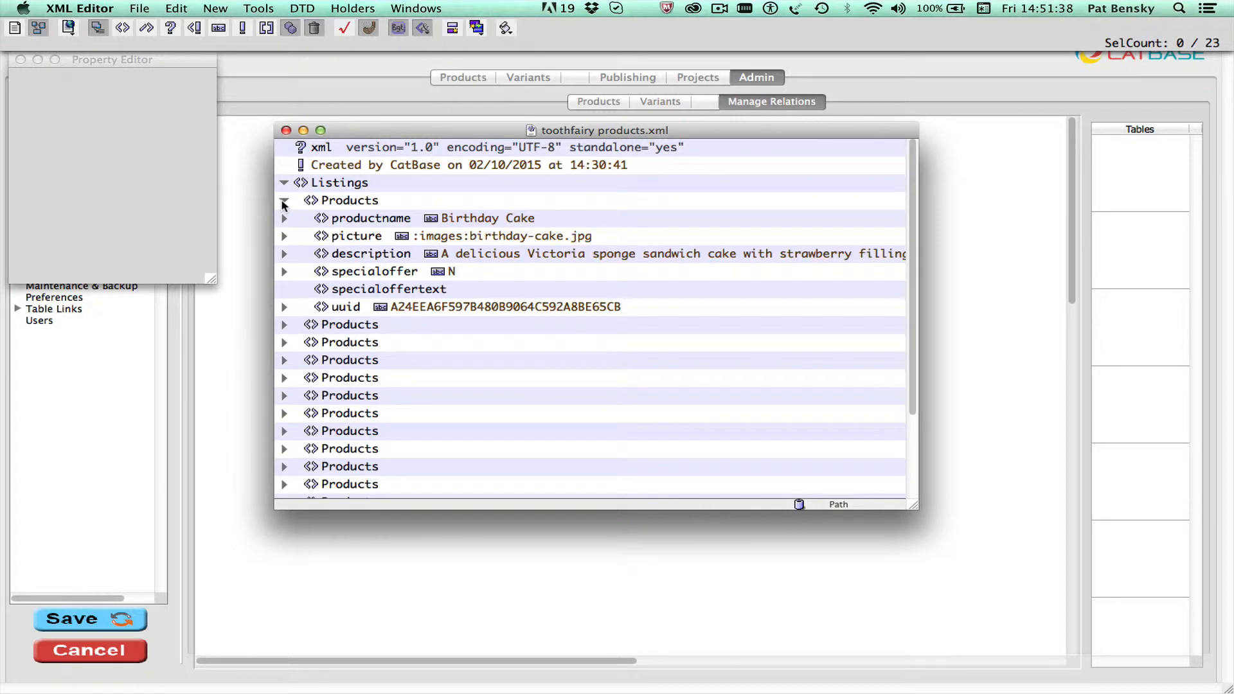
pyautogui.click(284, 324)
pyautogui.scroll(-1, 476, 364)
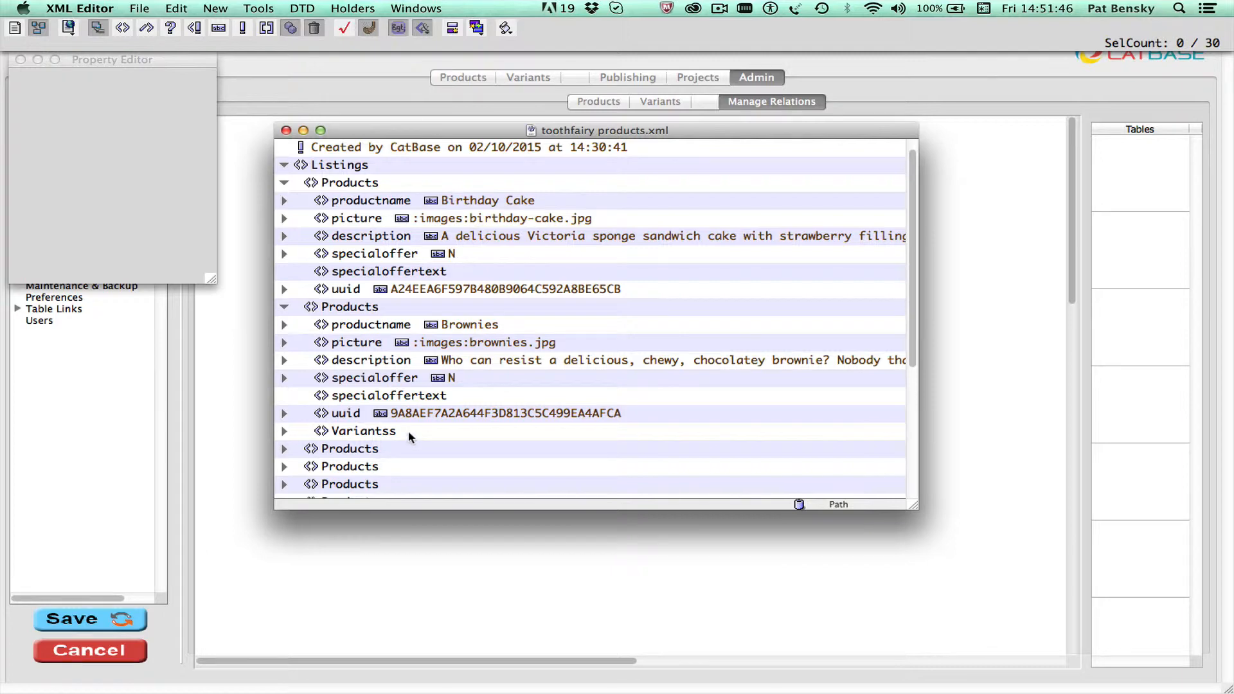
pyautogui.click(285, 431)
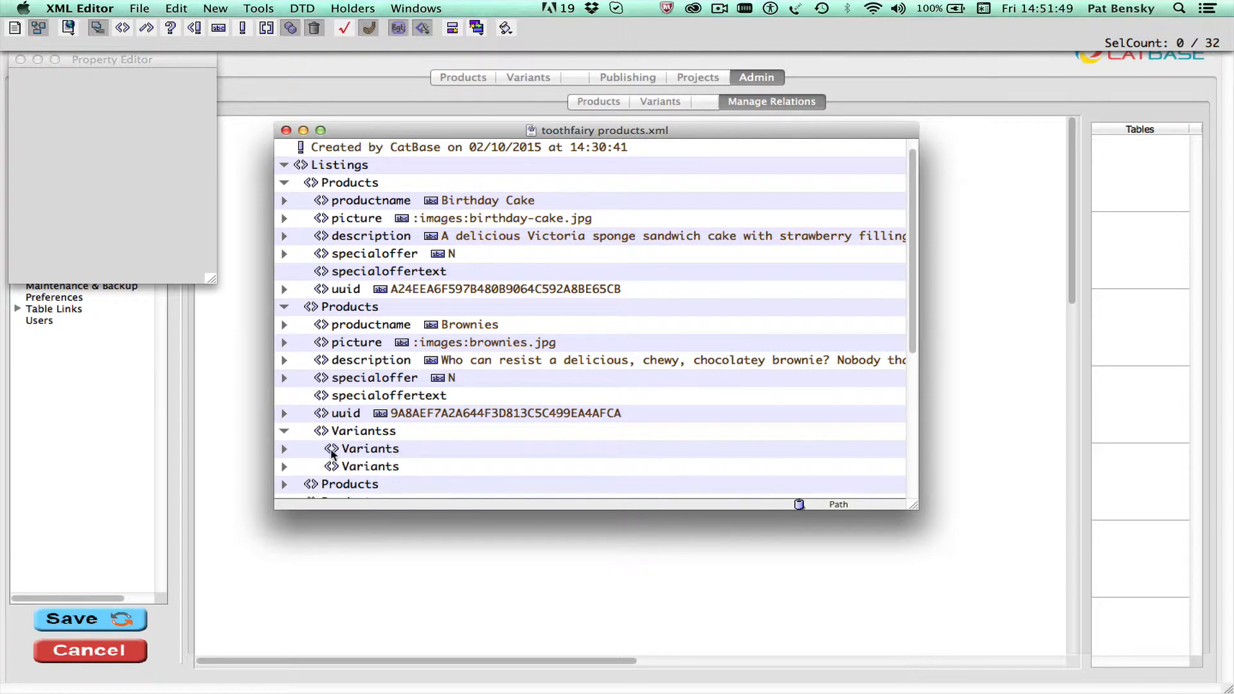
pyautogui.click(284, 448)
pyautogui.scroll(-4, 425, 446)
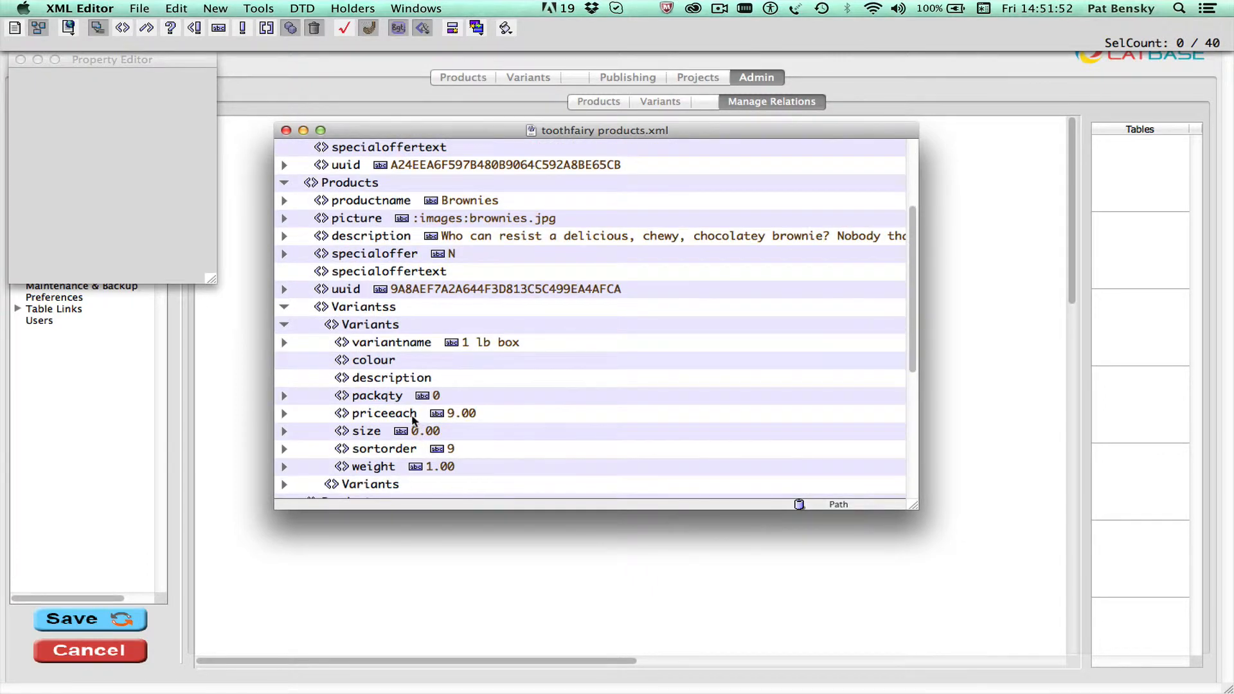
pyautogui.scroll(-4, 414, 421)
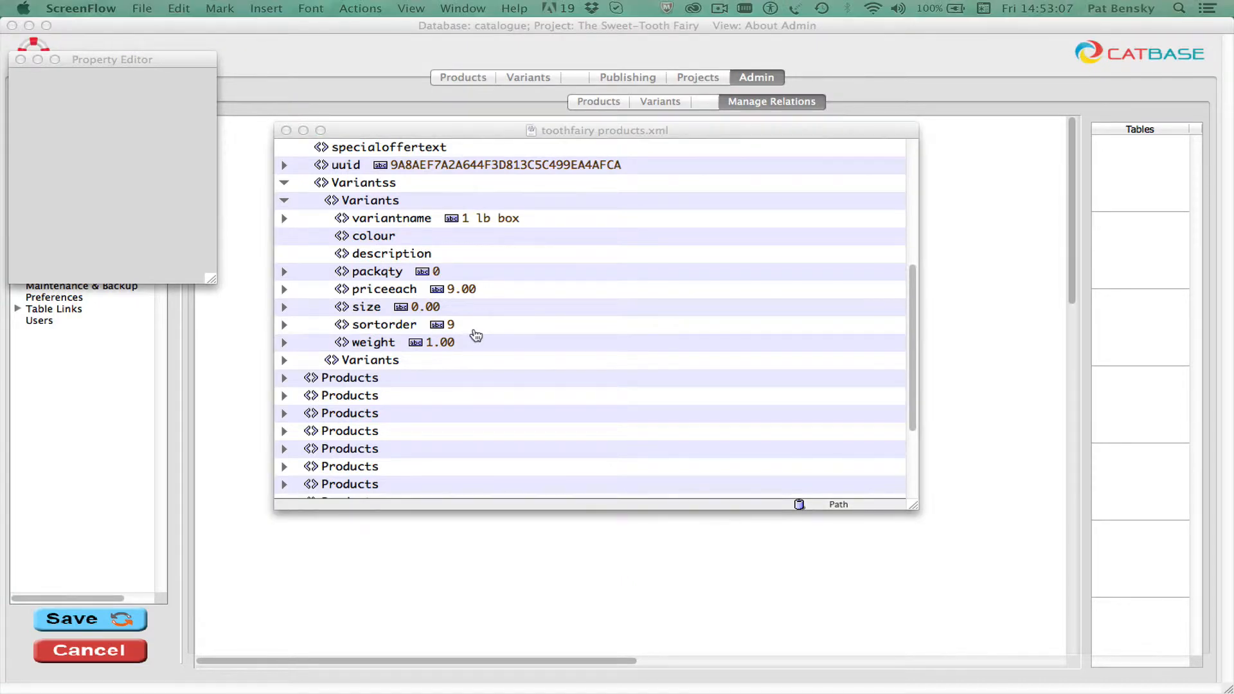
# Step: Switch back to CatBase and create a new import style for Products named "xml import" with XML as its format
pyautogui.press('super+Tab')
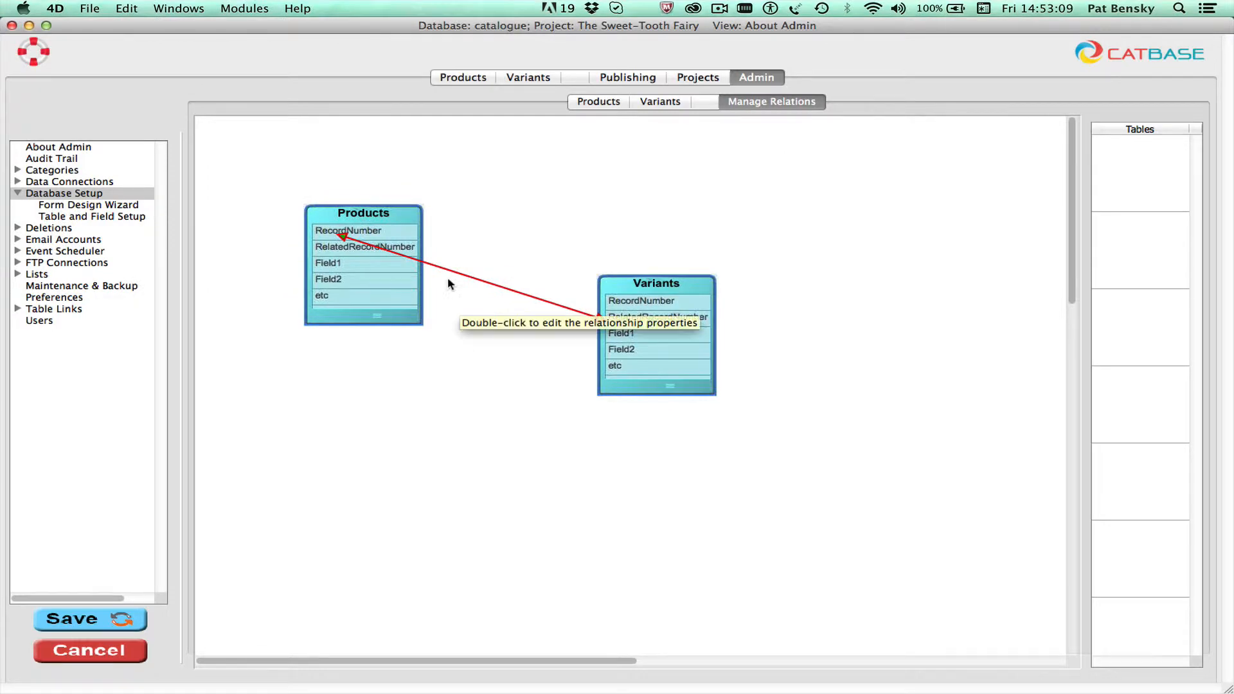
pyautogui.click(460, 79)
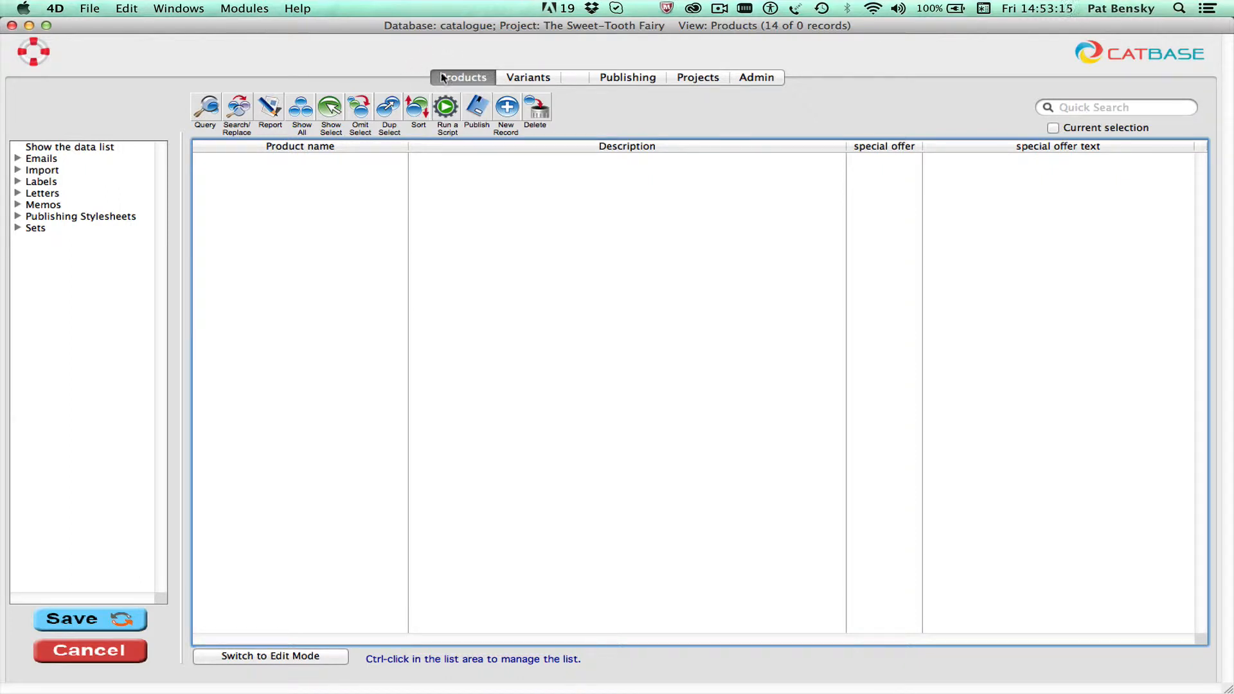
pyautogui.click(18, 172)
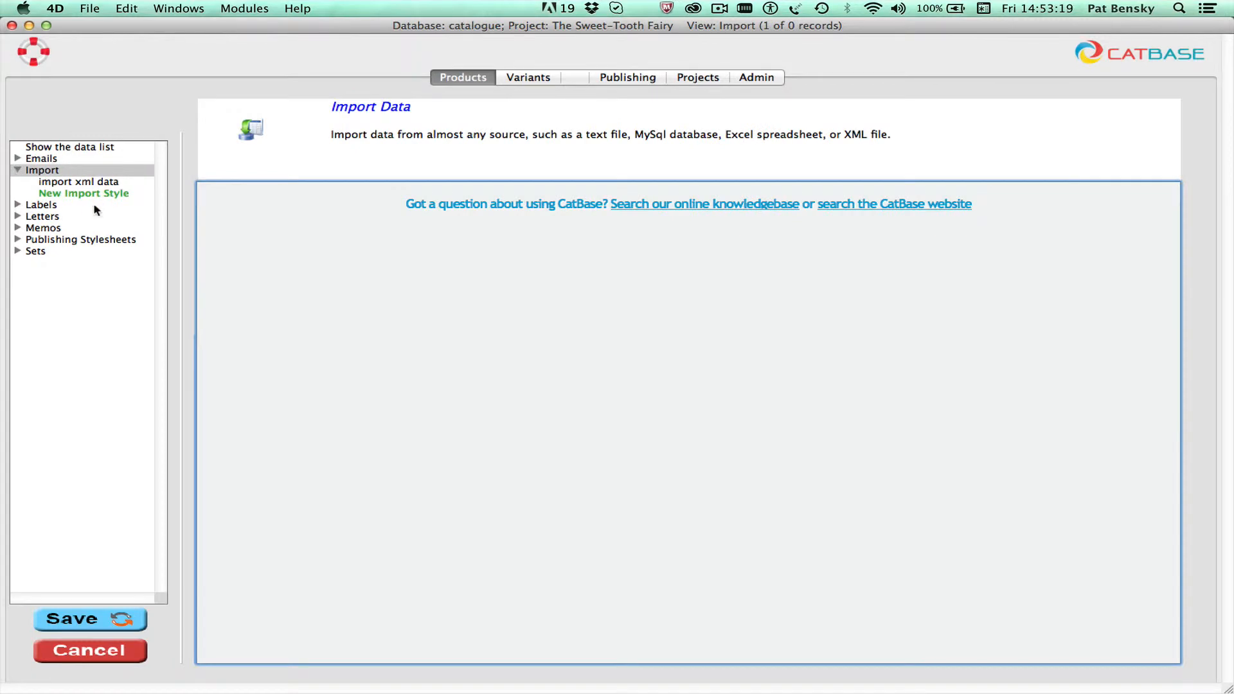
pyautogui.click(72, 194)
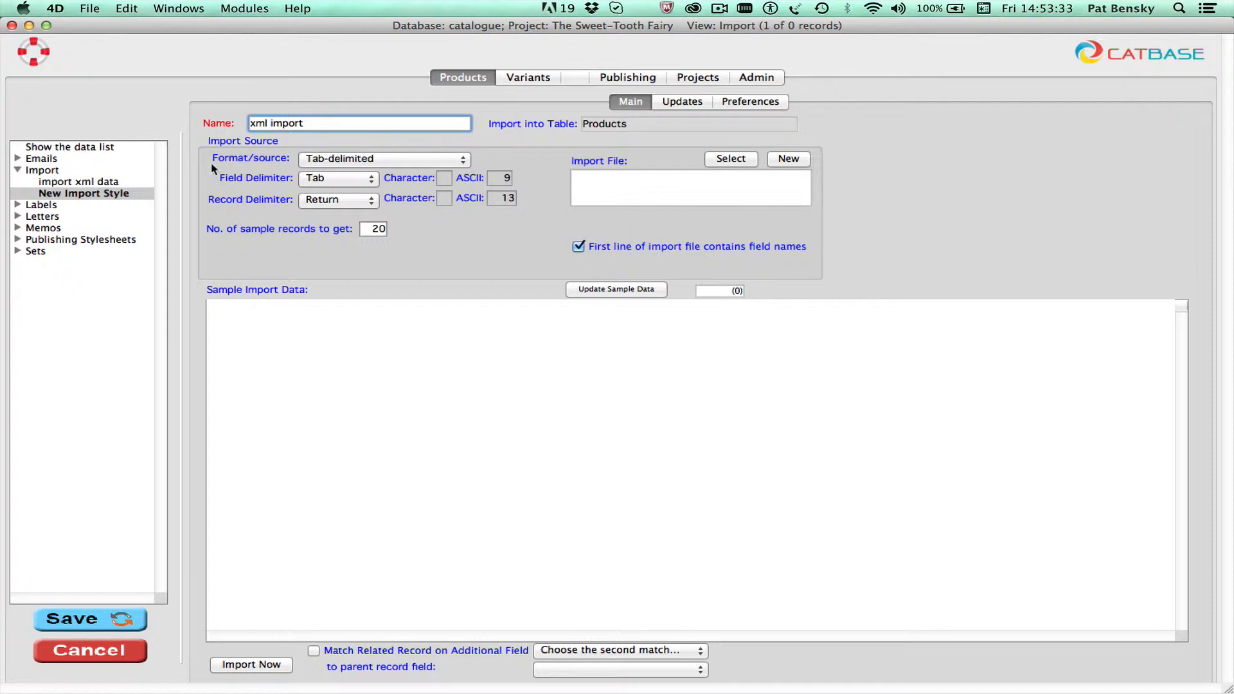
pyautogui.click(369, 160)
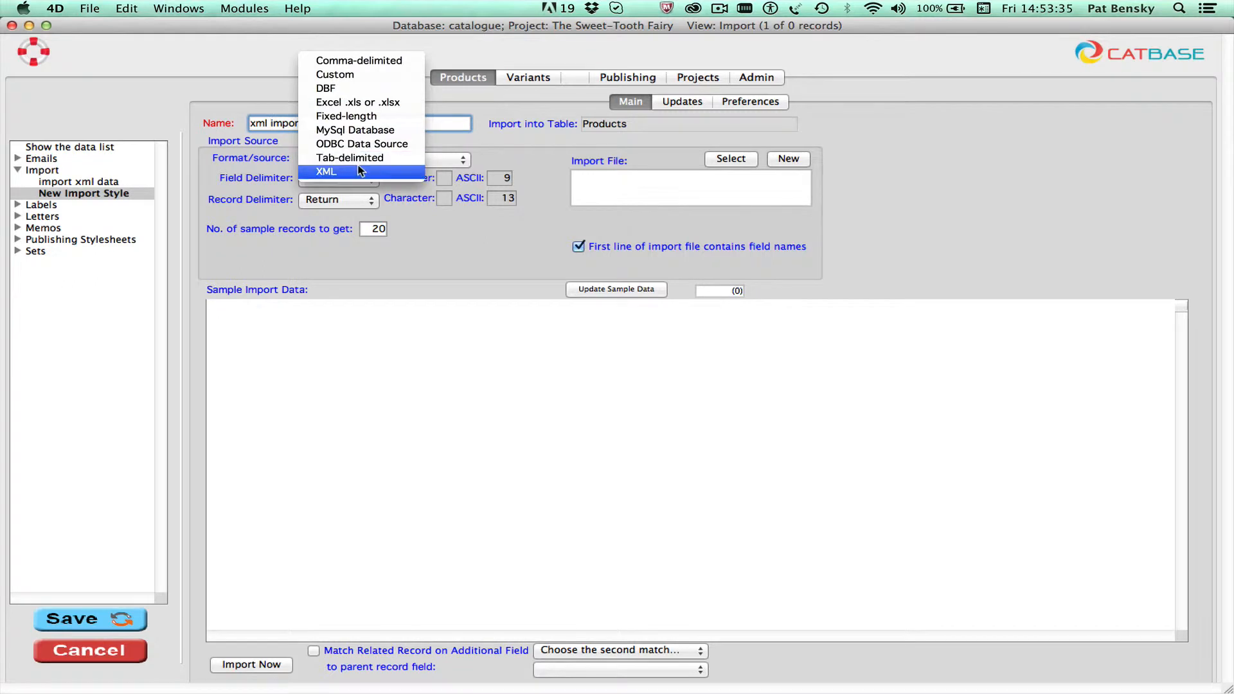
pyautogui.click(344, 171)
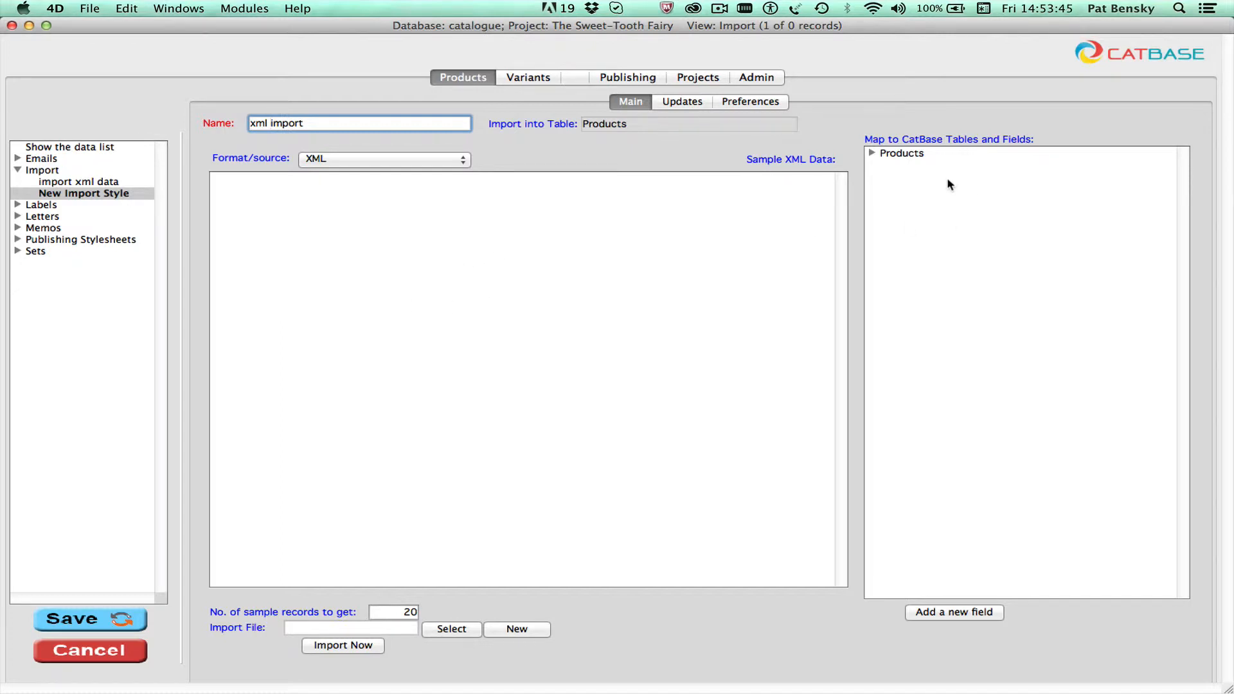
# Step: Expand the Products table and its related Variants table in the mapping tree to examine the available fields
pyautogui.click(872, 154)
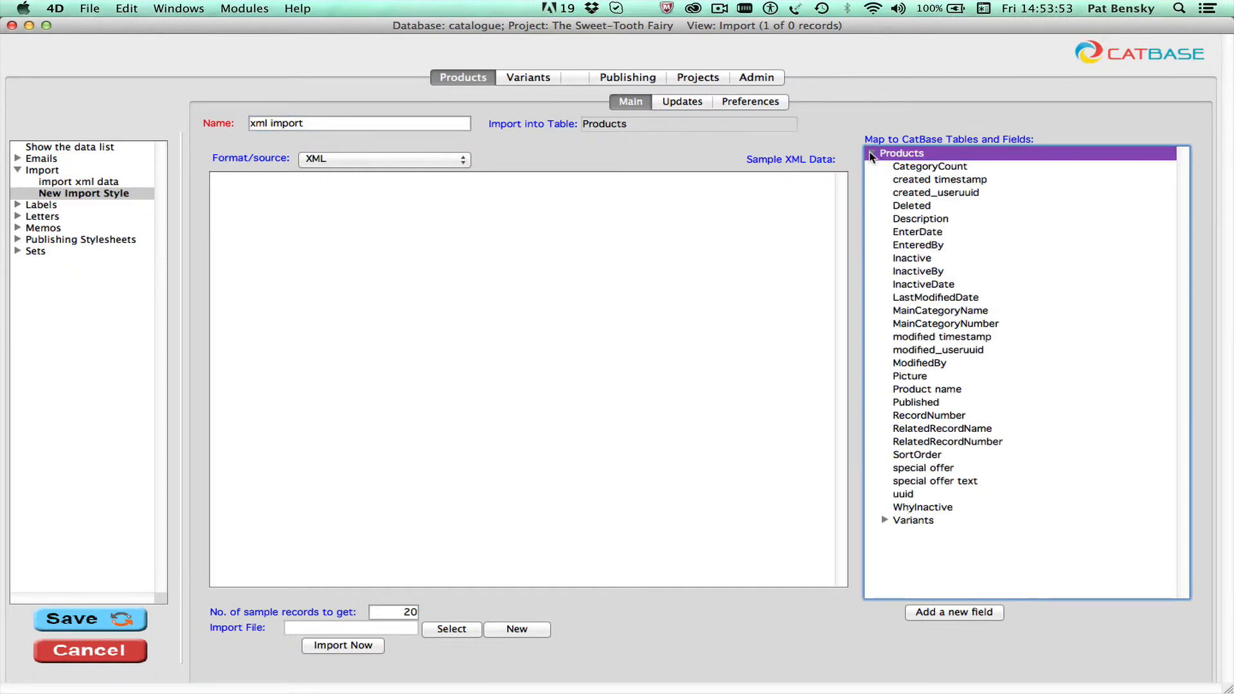
pyautogui.click(884, 520)
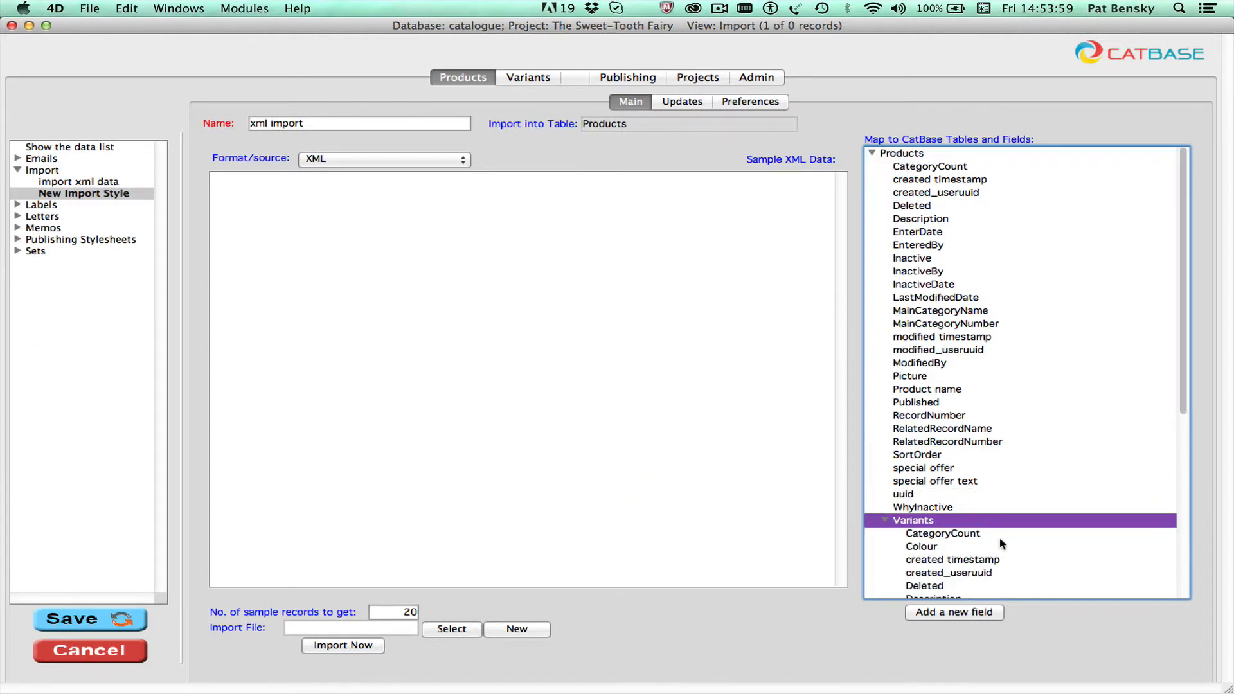
pyautogui.scroll(-3, 1001, 543)
pyautogui.scroll(-8, 1001, 542)
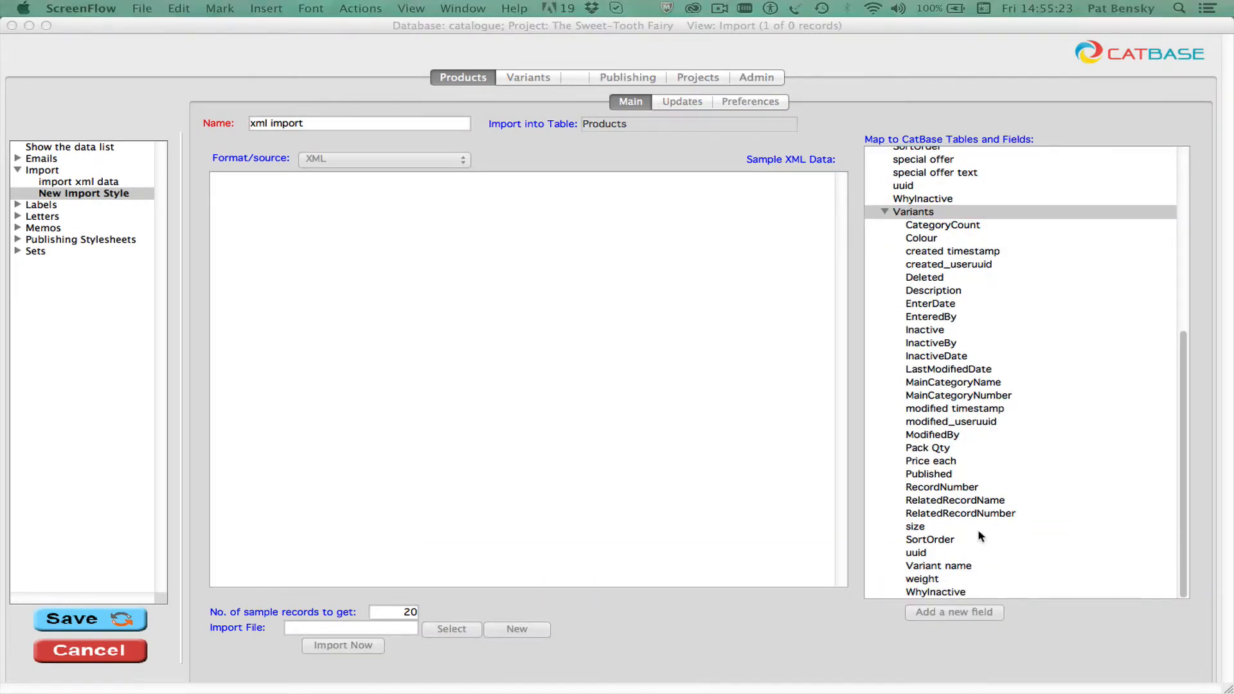
# Step: Choose toothfairy products.xml from the Desktop as the import file
pyautogui.click(777, 598)
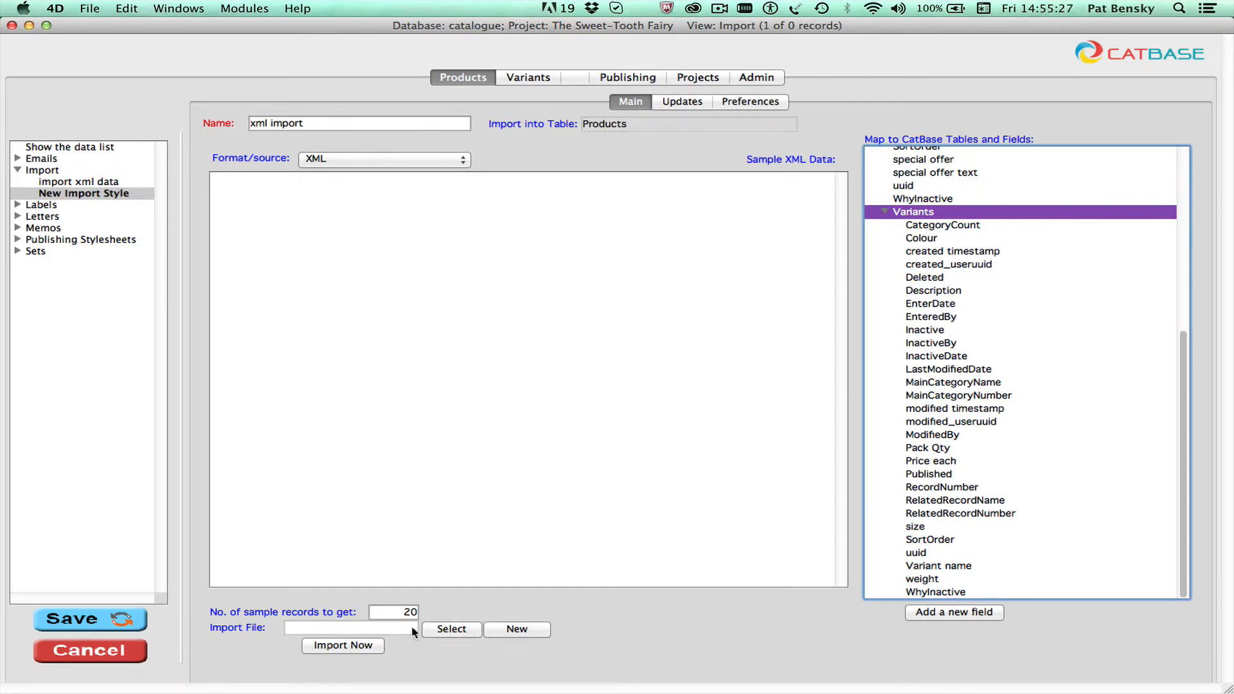
pyautogui.click(460, 628)
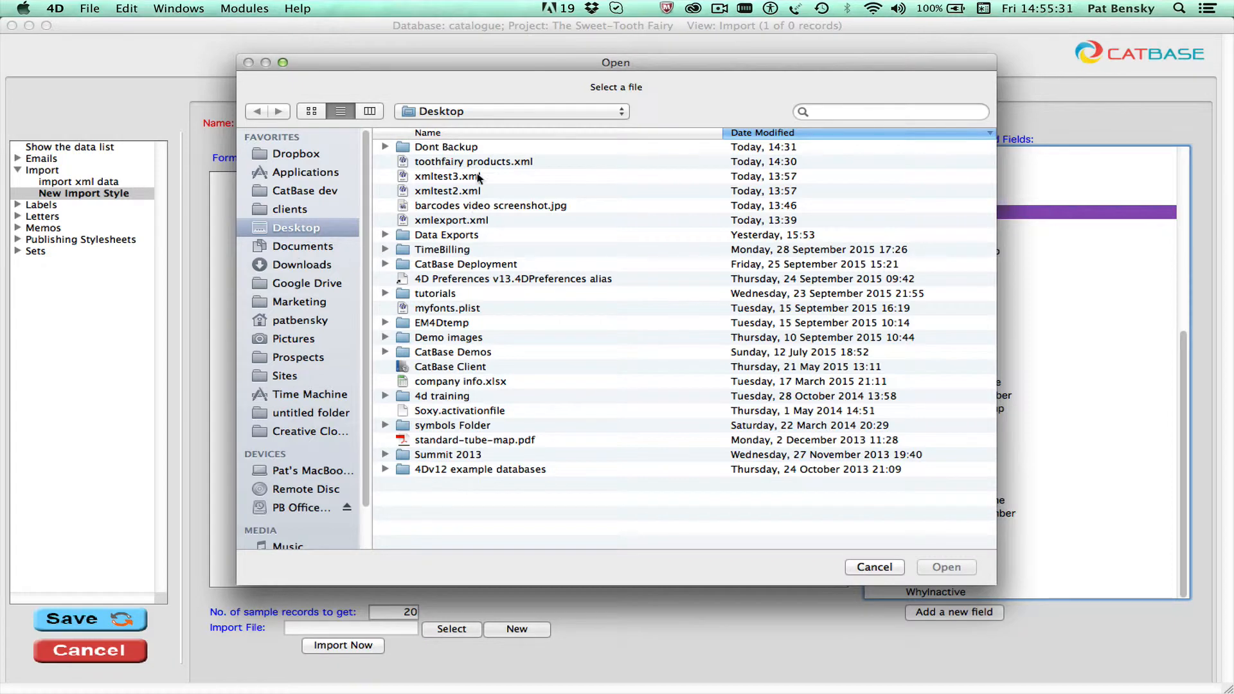
pyautogui.doubleClick(449, 162)
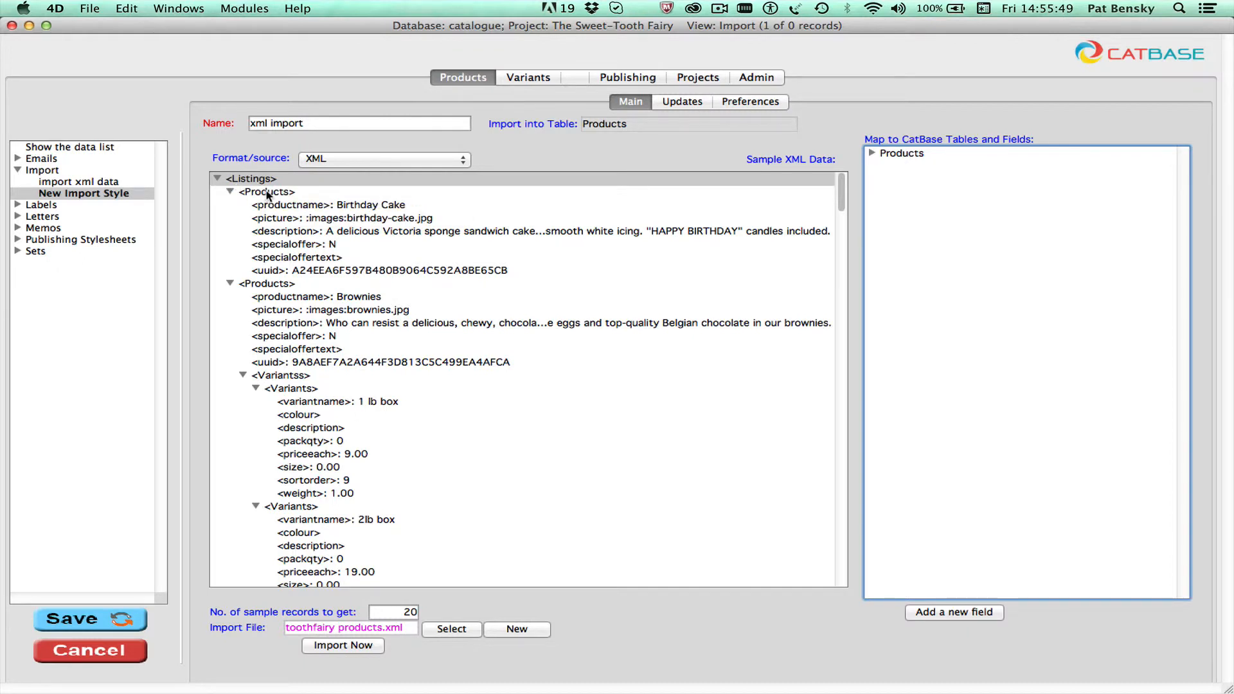
# Step: Map the Products element to the Products table, and productname, picture, description, specialoffer, specialoffertext and uuid to its matching fields
pyautogui.moveTo(267, 194); pyautogui.dragTo(903, 154)
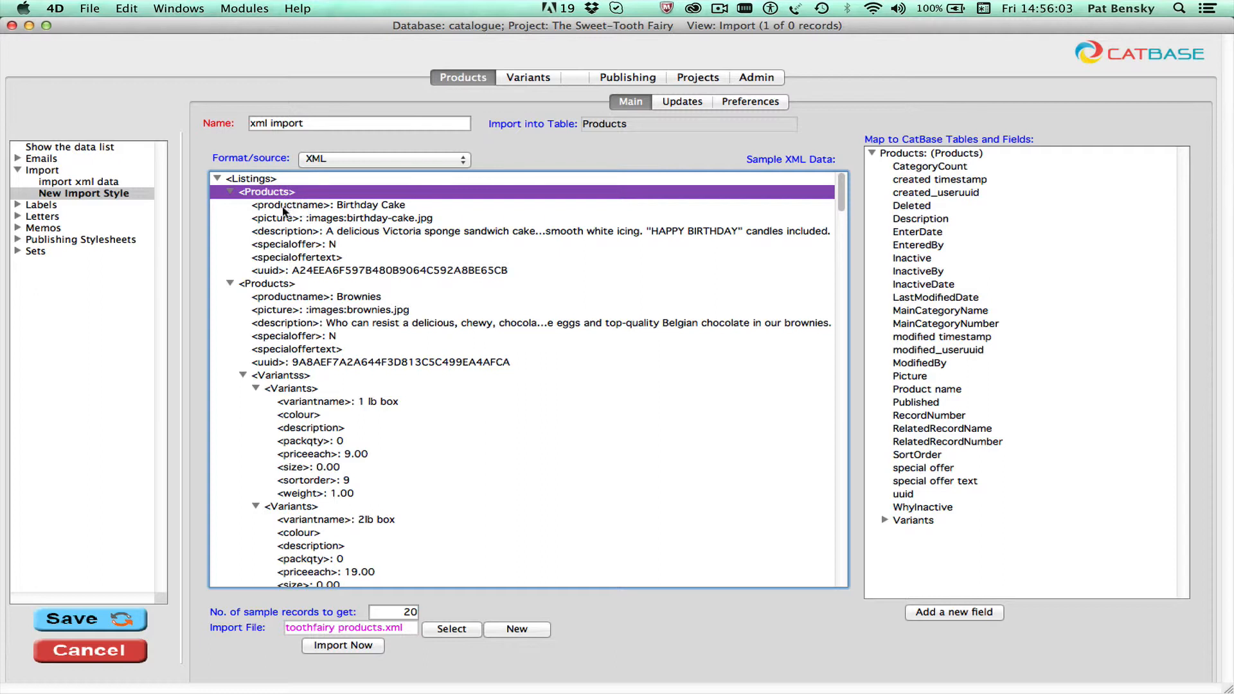
pyautogui.moveTo(291, 208); pyautogui.dragTo(924, 388)
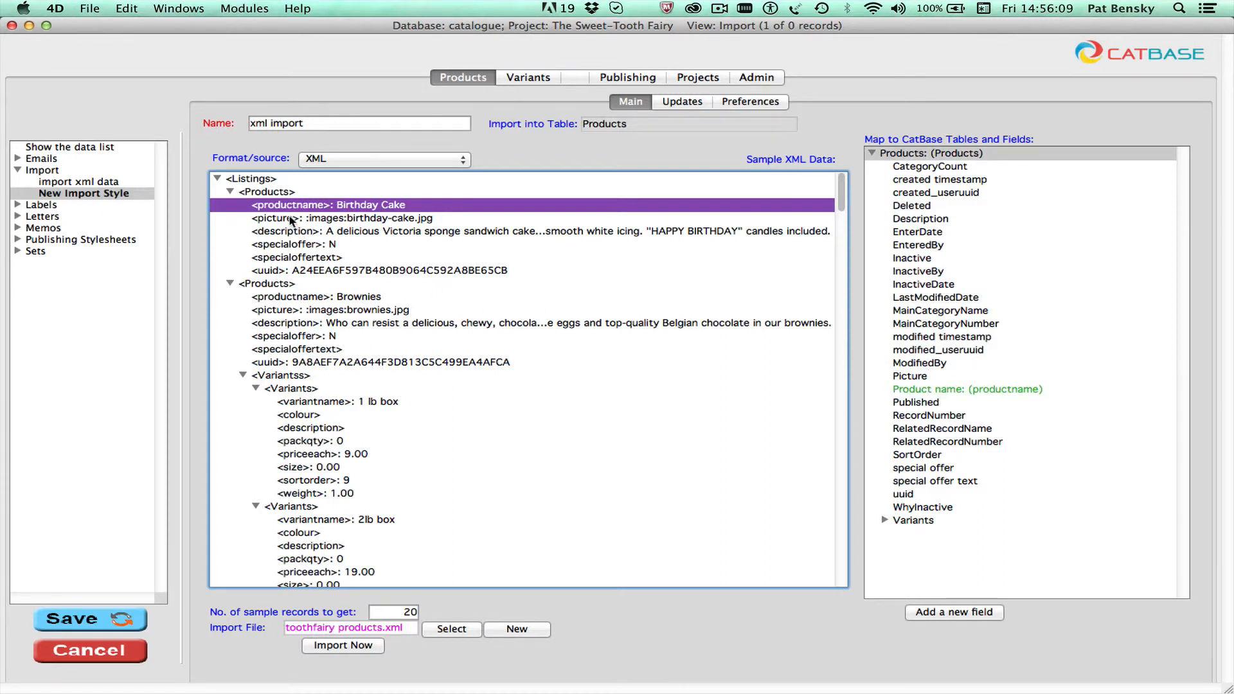
pyautogui.moveTo(290, 220); pyautogui.dragTo(909, 376)
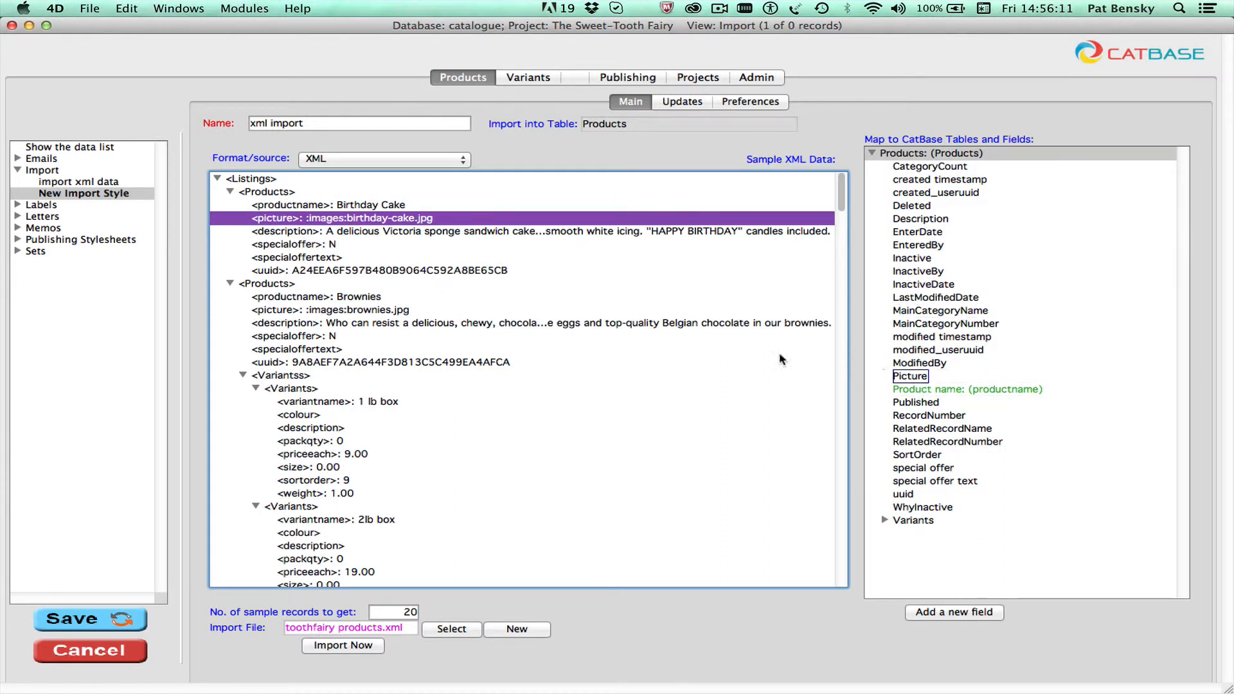
pyautogui.moveTo(320, 231); pyautogui.dragTo(941, 221)
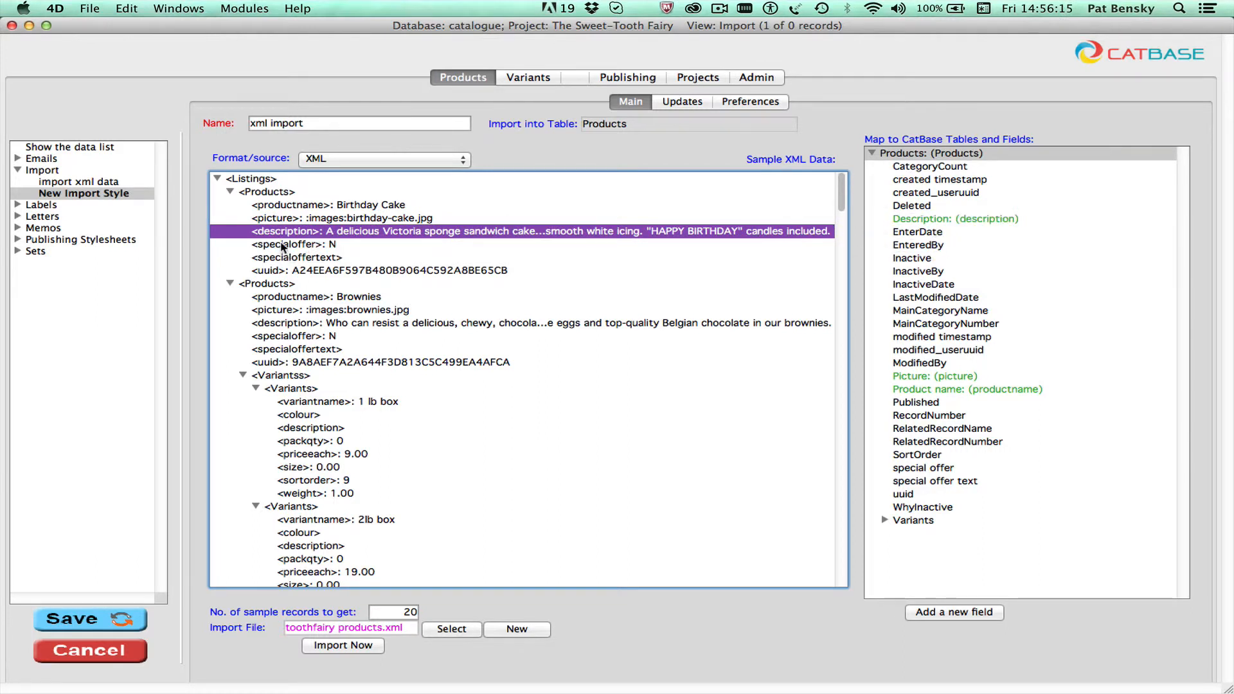
pyautogui.moveTo(282, 247); pyautogui.dragTo(937, 473)
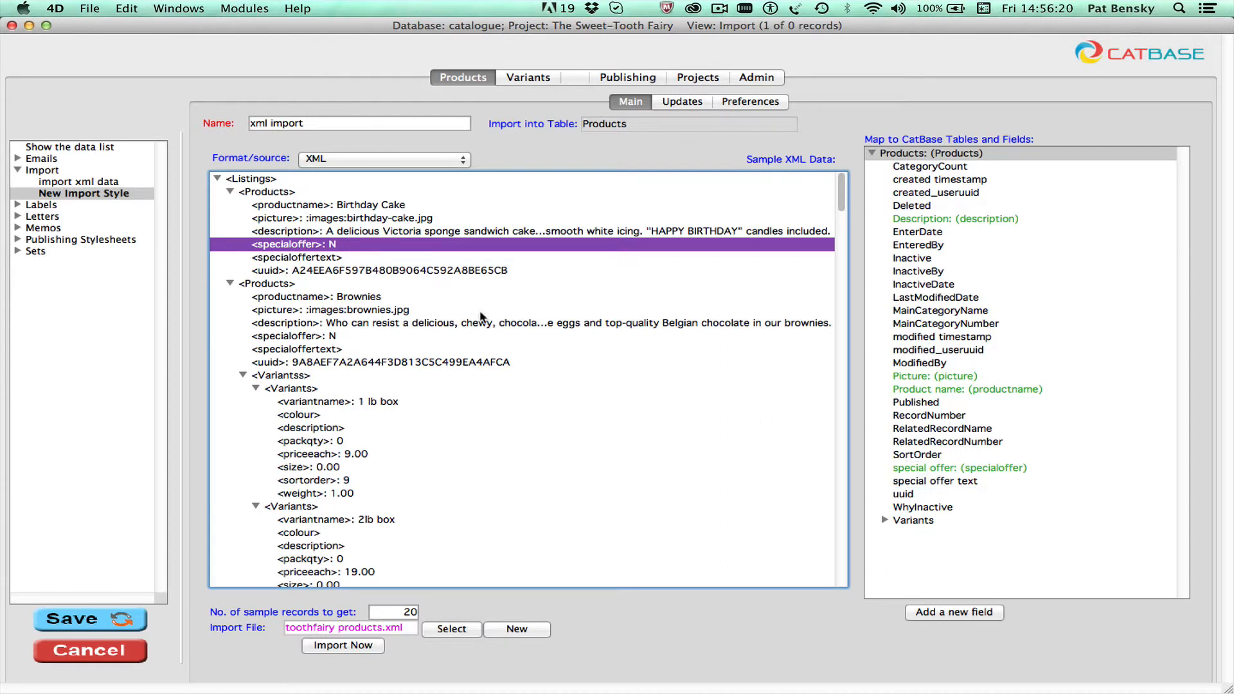
pyautogui.click(273, 258)
pyautogui.moveTo(272, 258); pyautogui.dragTo(935, 481)
pyautogui.moveTo(278, 272); pyautogui.dragTo(913, 495)
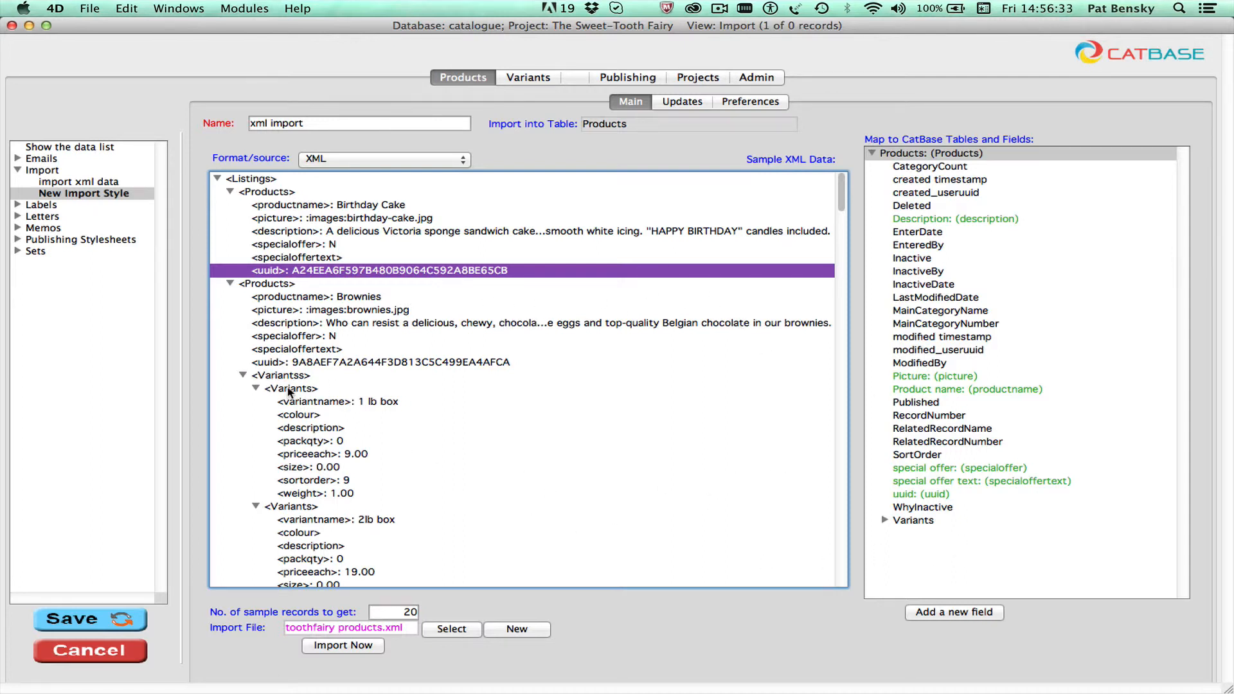
# Step: Map the first Variants element to the related Variants table, and variantname, colour, description, packqty, priceeach, size, sortorder and weight to its matching fields
pyautogui.moveTo(288, 390); pyautogui.dragTo(901, 523)
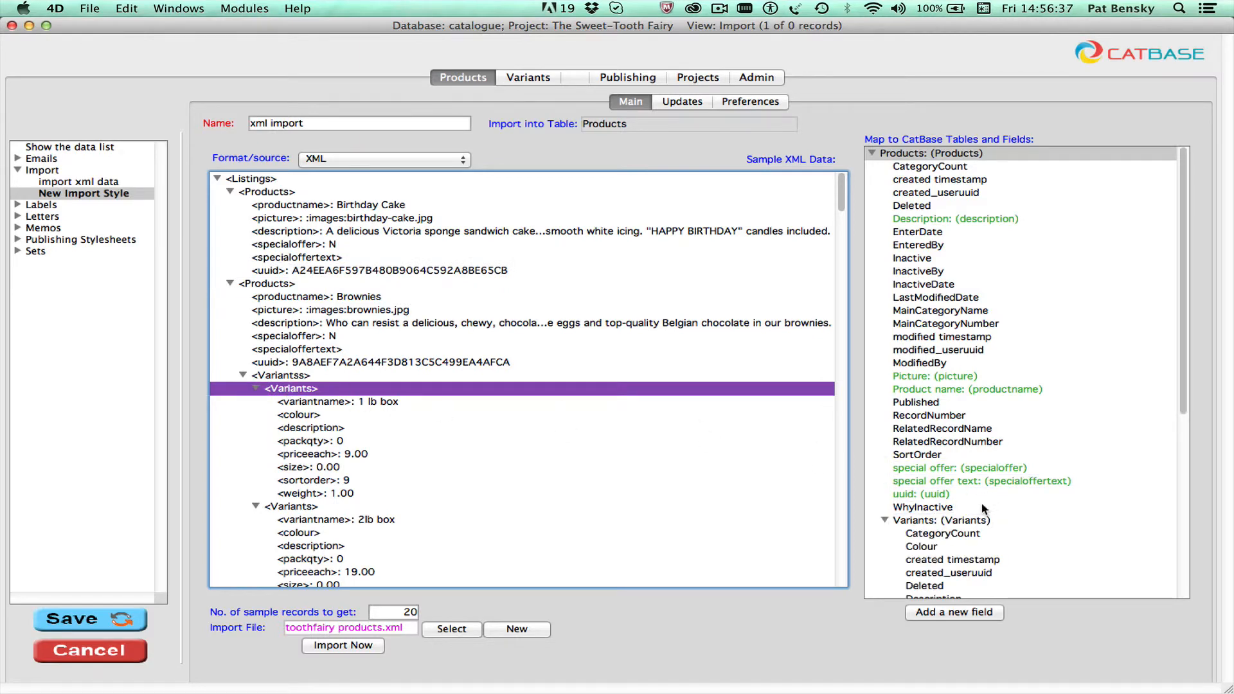
pyautogui.scroll(-8, 882, 520)
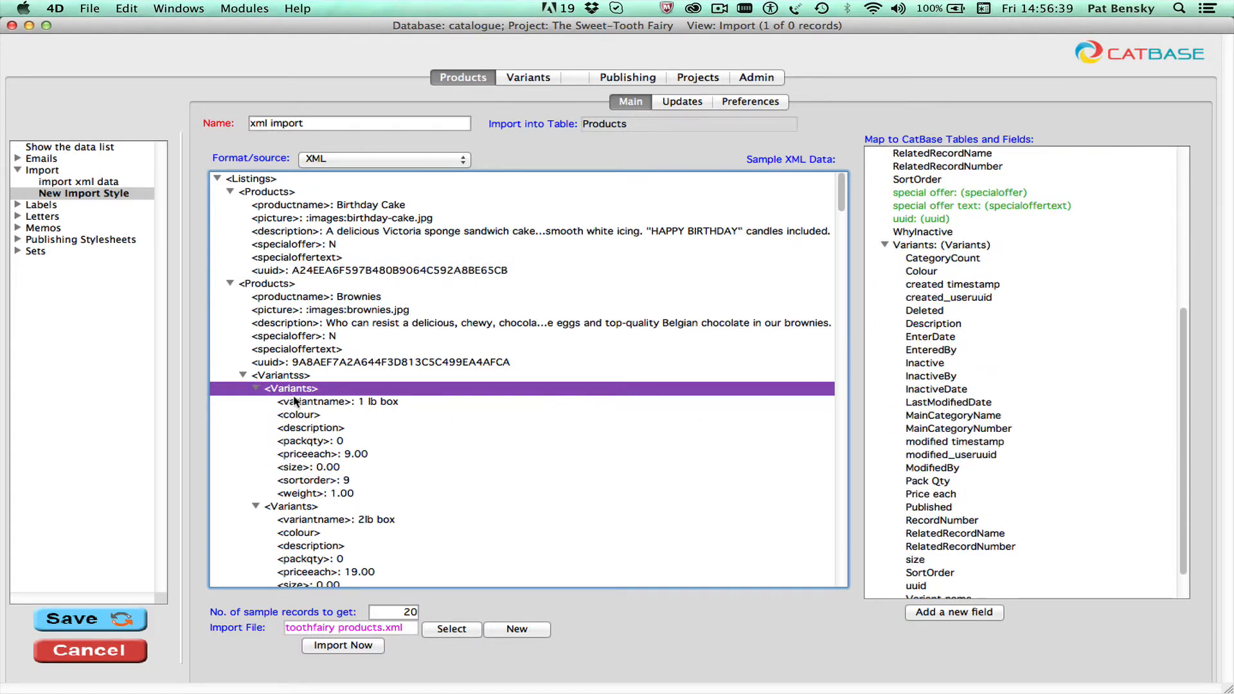
pyautogui.moveTo(316, 402); pyautogui.dragTo(976, 570)
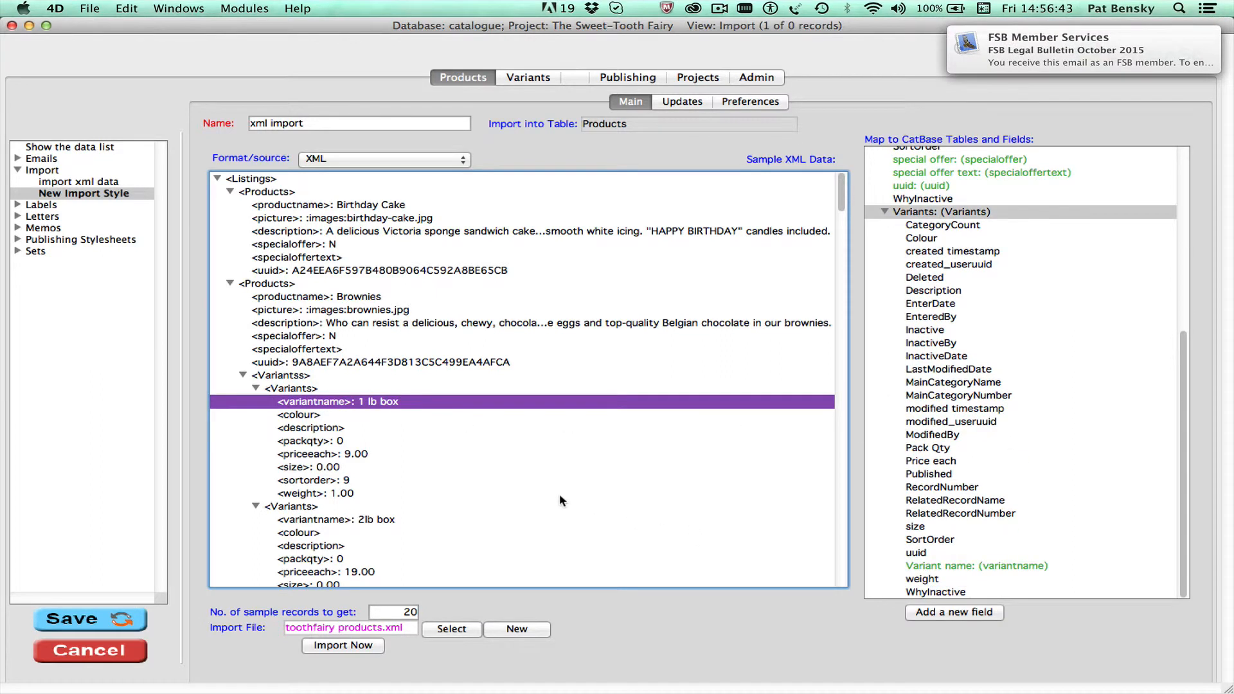
pyautogui.moveTo(309, 414); pyautogui.dragTo(942, 238)
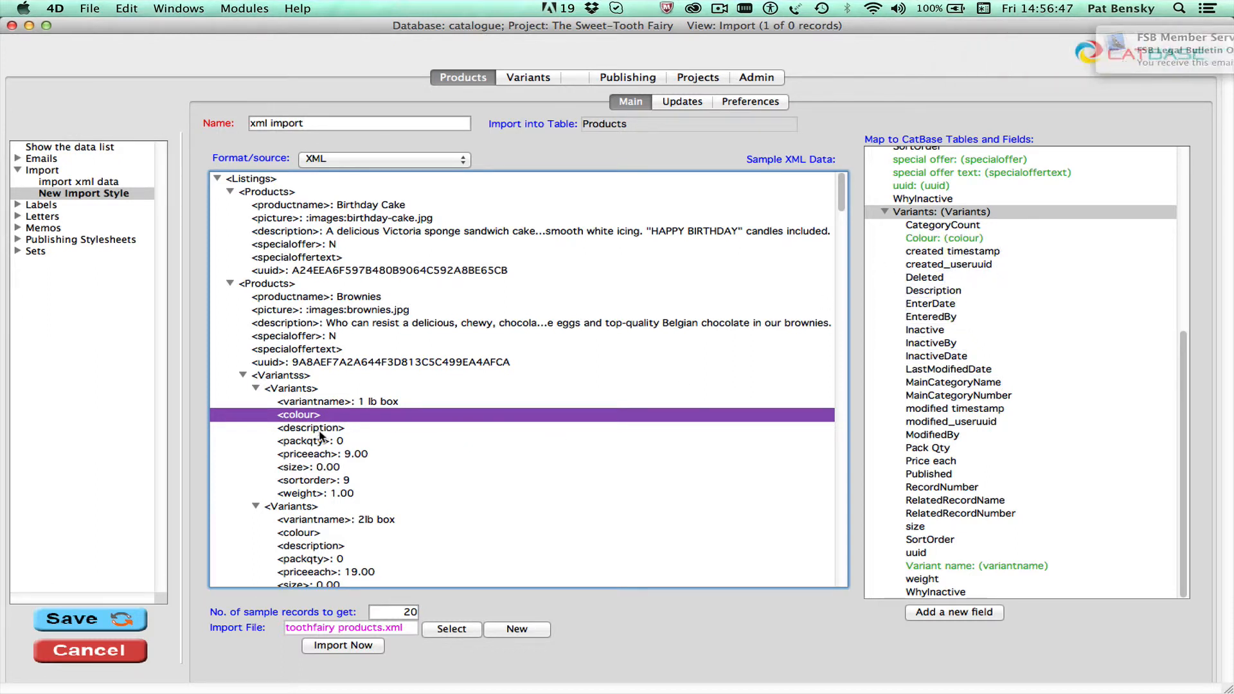
pyautogui.moveTo(311, 427); pyautogui.dragTo(990, 300)
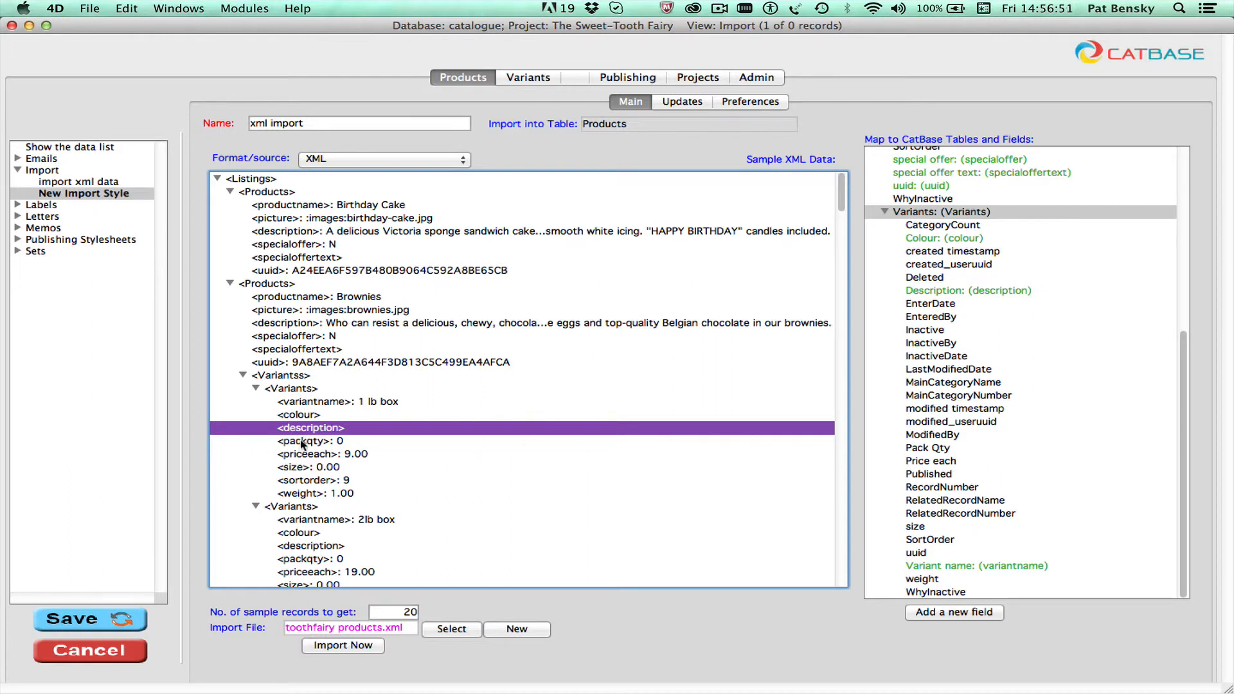
pyautogui.moveTo(302, 443); pyautogui.dragTo(947, 447)
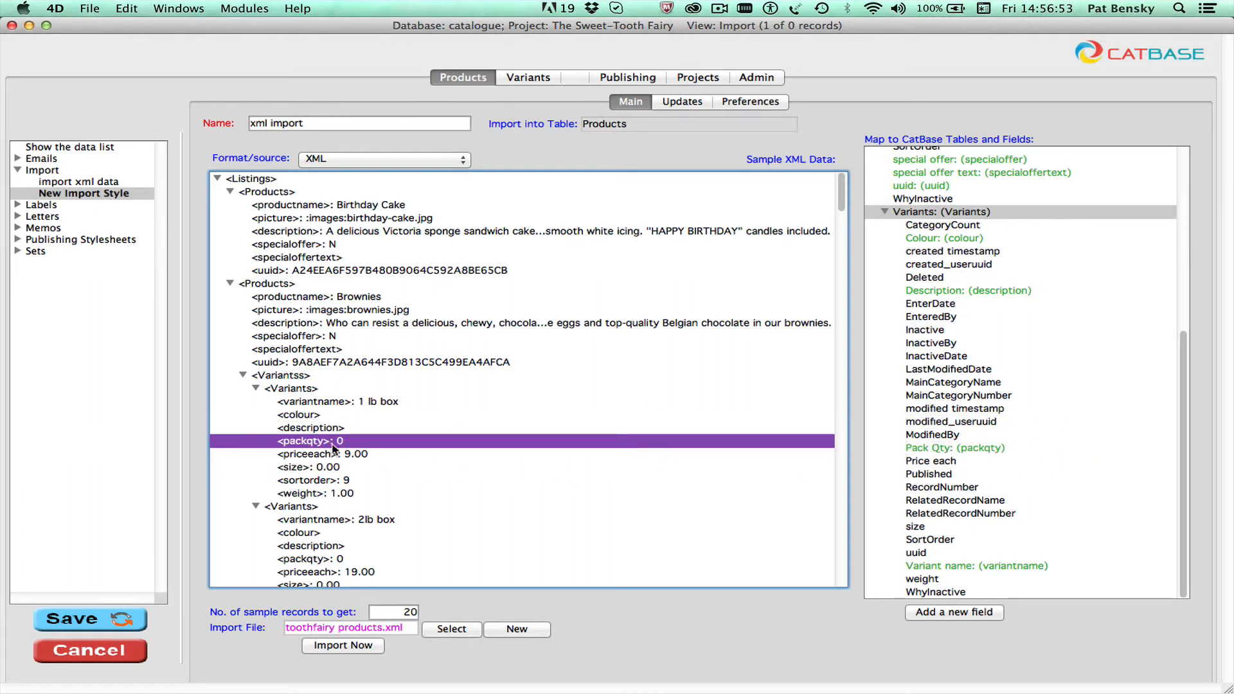
pyautogui.moveTo(334, 453); pyautogui.dragTo(940, 464)
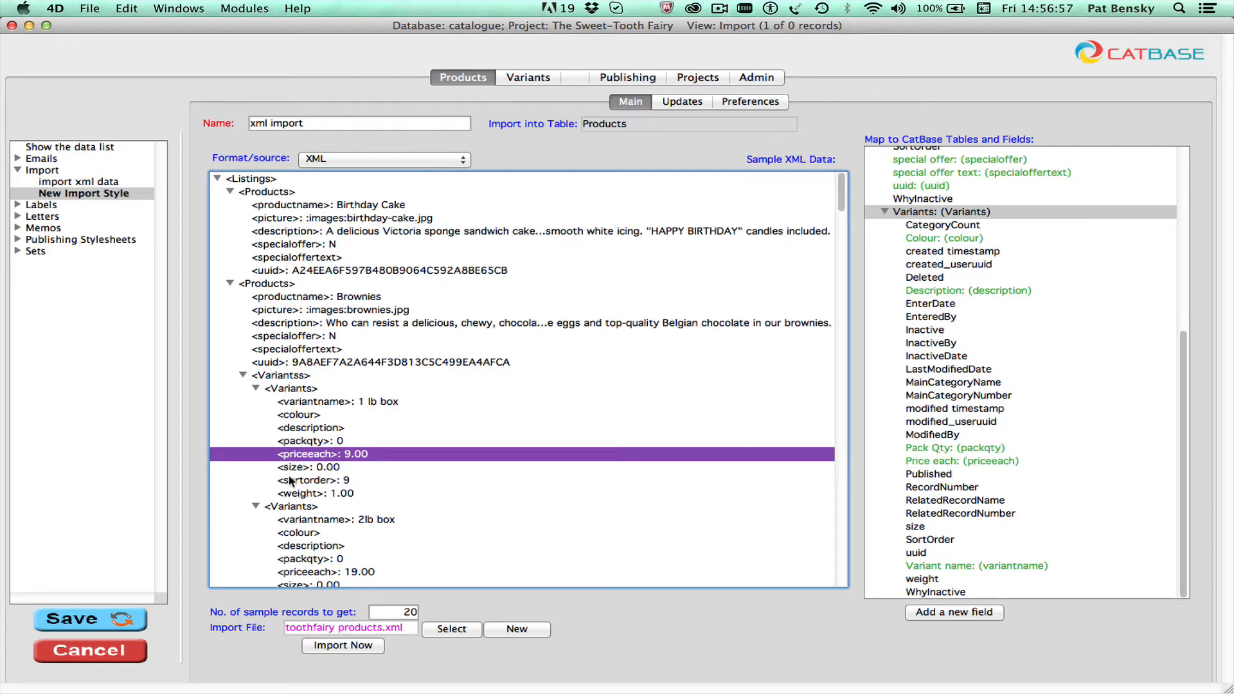
pyautogui.moveTo(293, 467); pyautogui.dragTo(916, 526)
pyautogui.moveTo(299, 482); pyautogui.dragTo(929, 541)
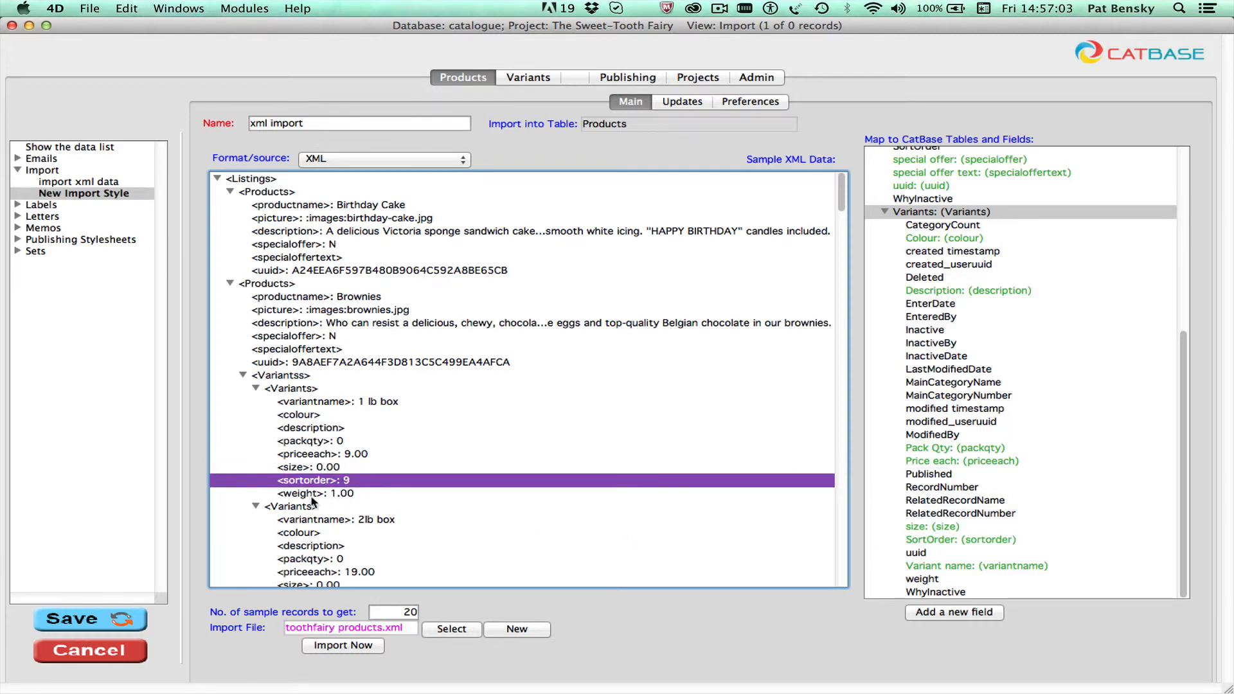
pyautogui.moveTo(313, 493); pyautogui.dragTo(936, 580)
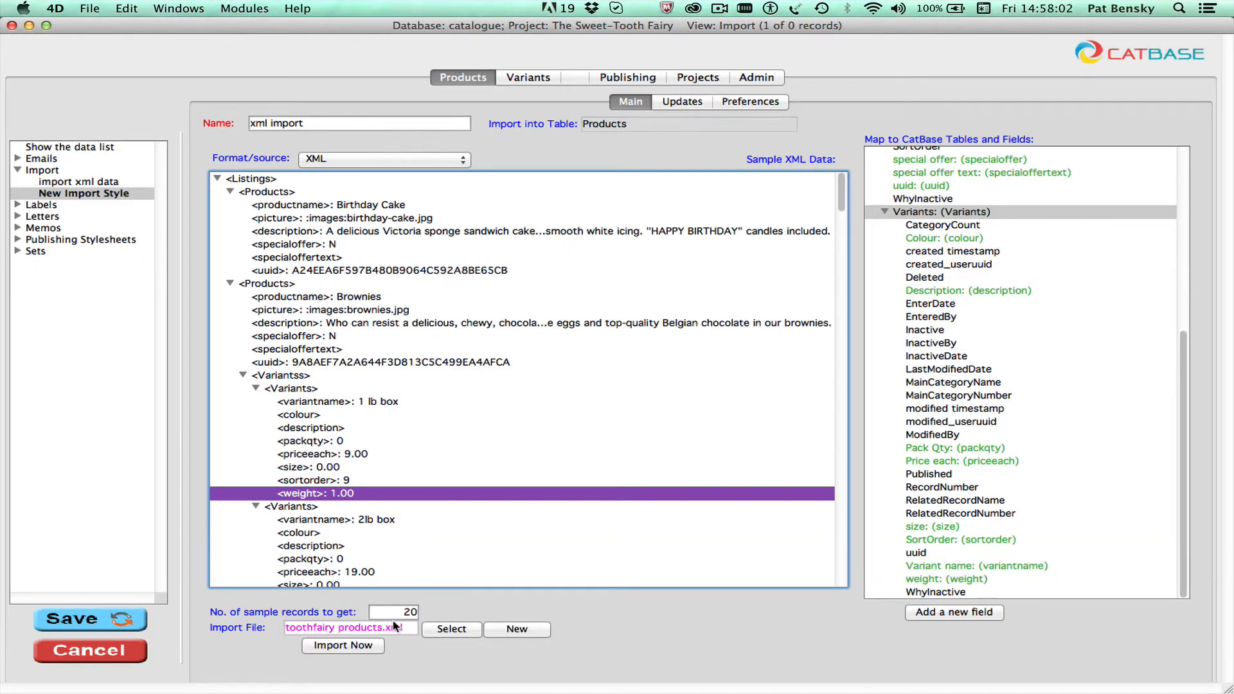
# Step: Run the import of toothfairy products.xml and view the list of imported records without saving them as a set
pyautogui.click(351, 644)
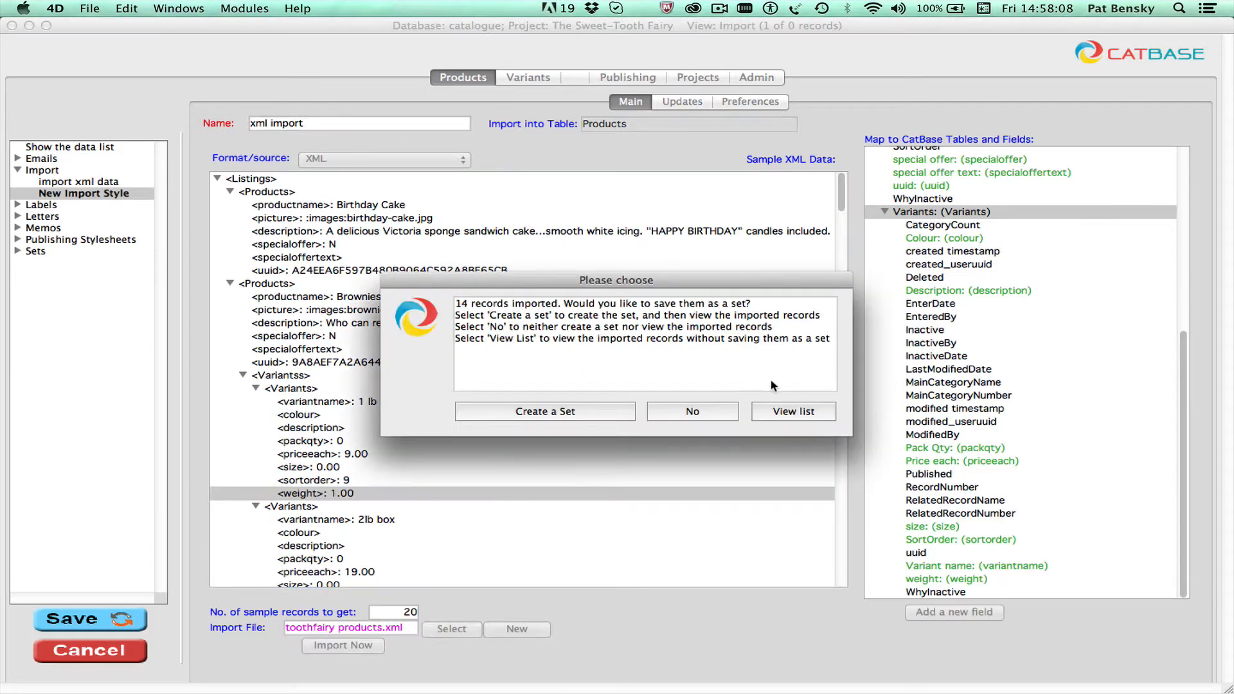
pyautogui.click(794, 412)
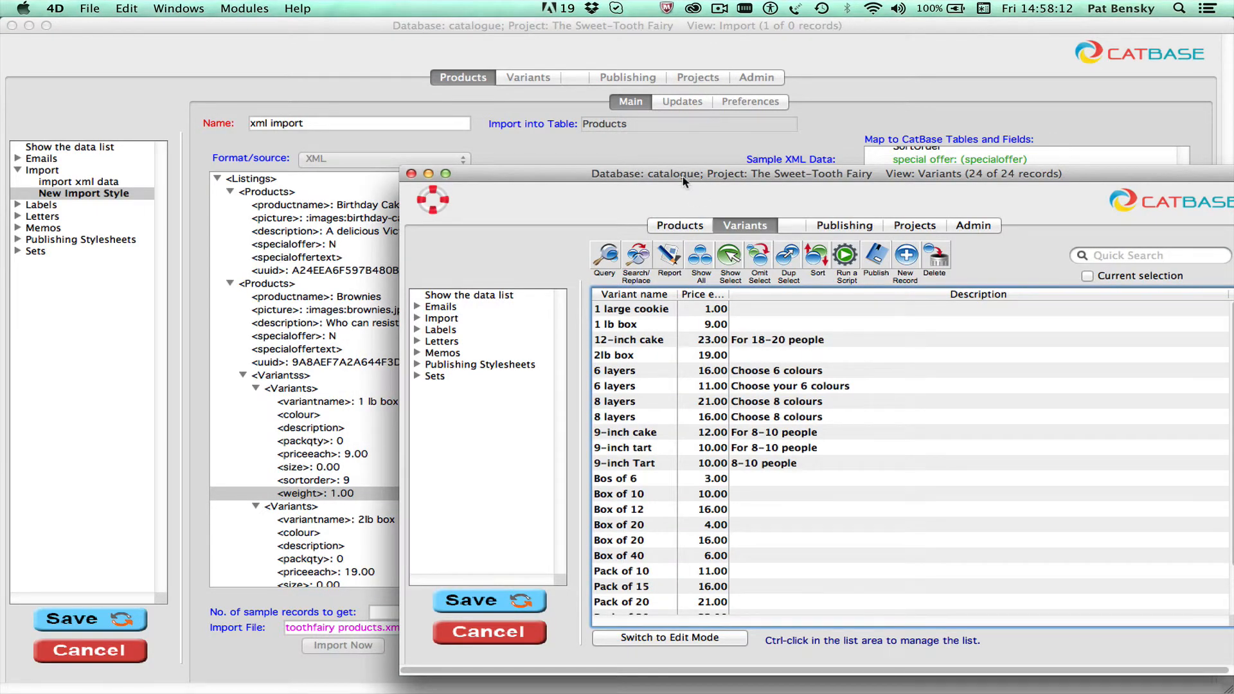
pyautogui.moveTo(676, 172); pyautogui.dragTo(365, 140)
pyautogui.click(319, 141)
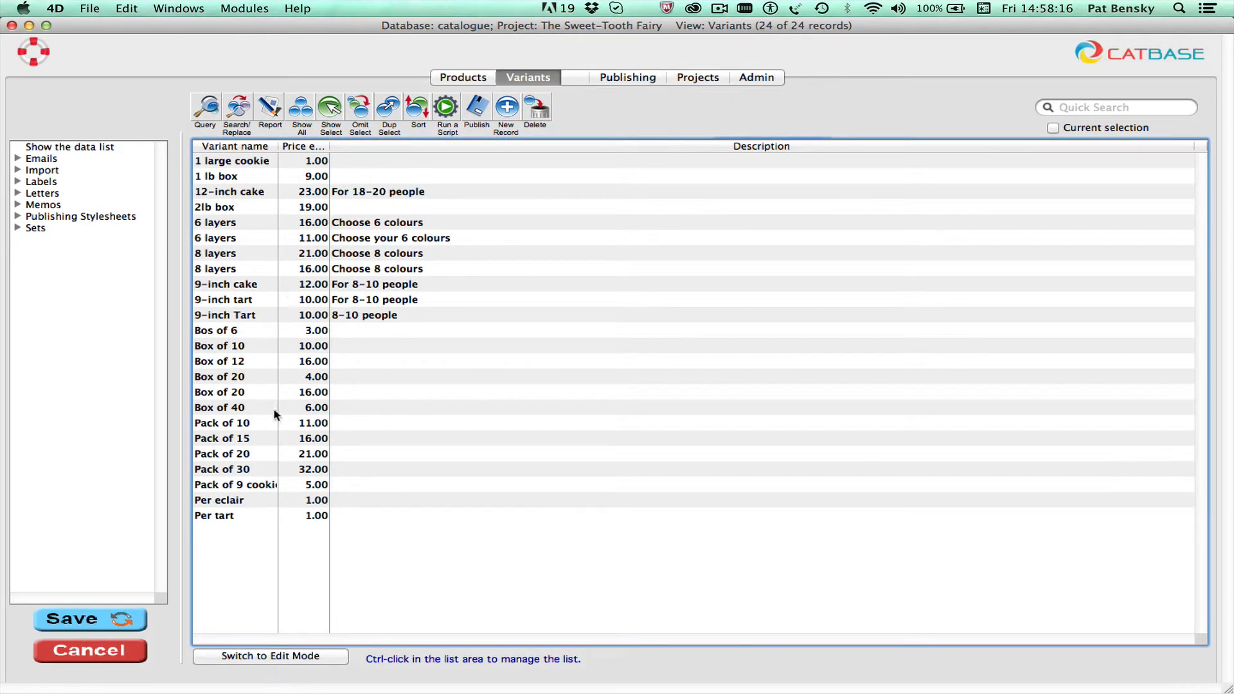
# Step: Examine the imported Products records and their related variants, going one by one from Strawberry Tart to Heart-Shaped Iced Cookies
pyautogui.click(464, 78)
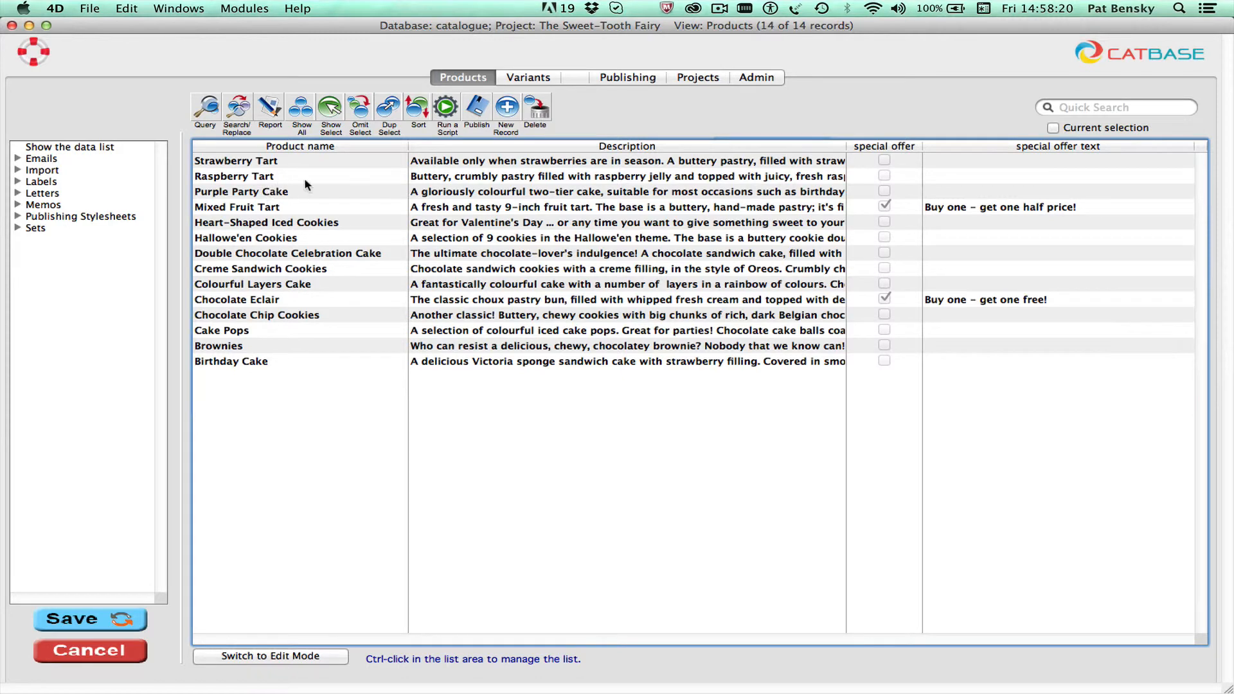
pyautogui.doubleClick(304, 162)
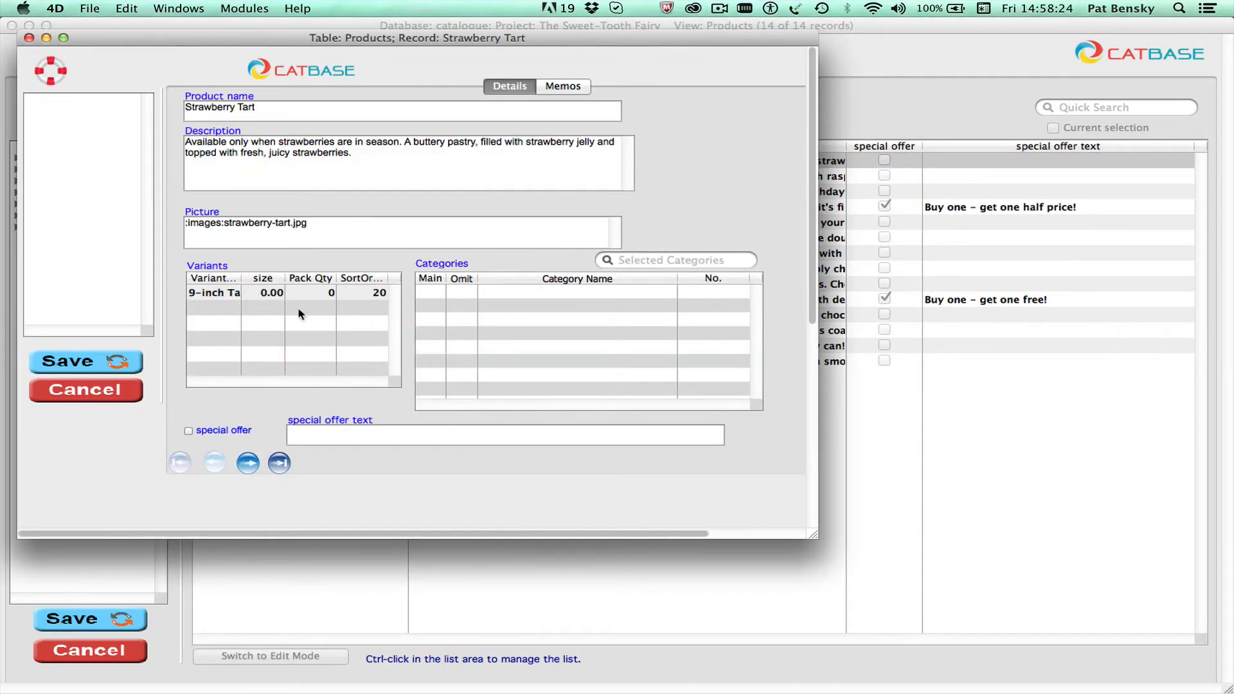
pyautogui.click(248, 462)
pyautogui.click(248, 463)
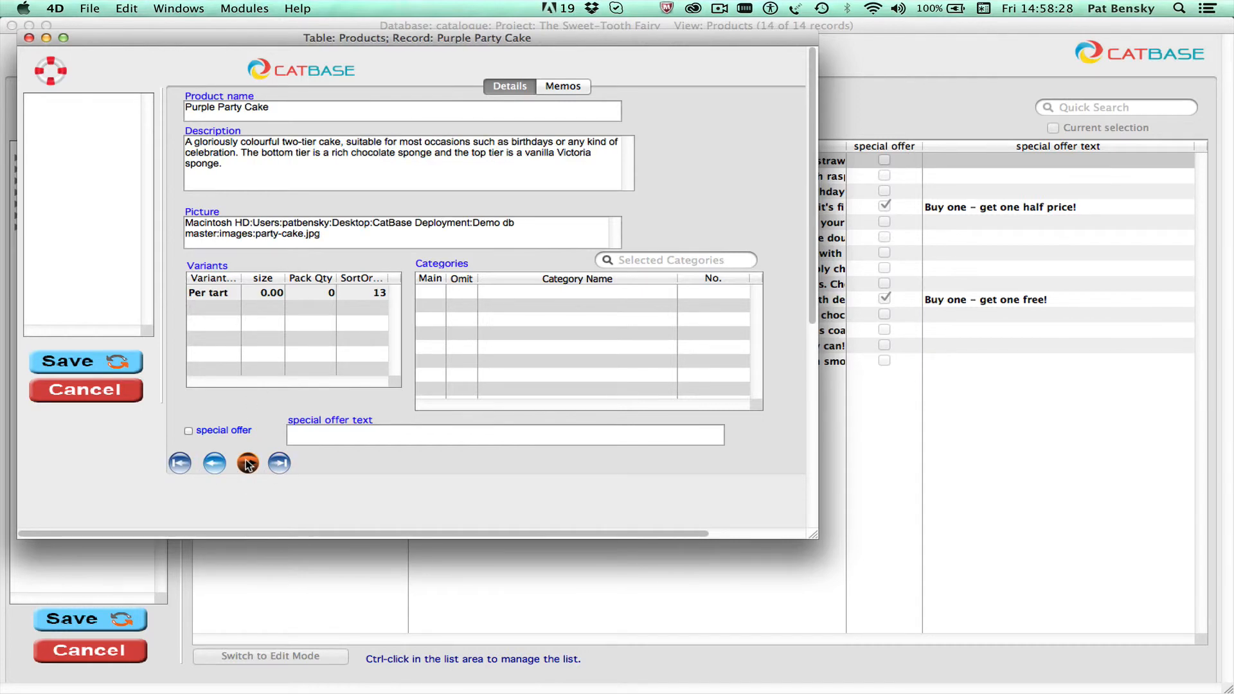
pyautogui.click(247, 462)
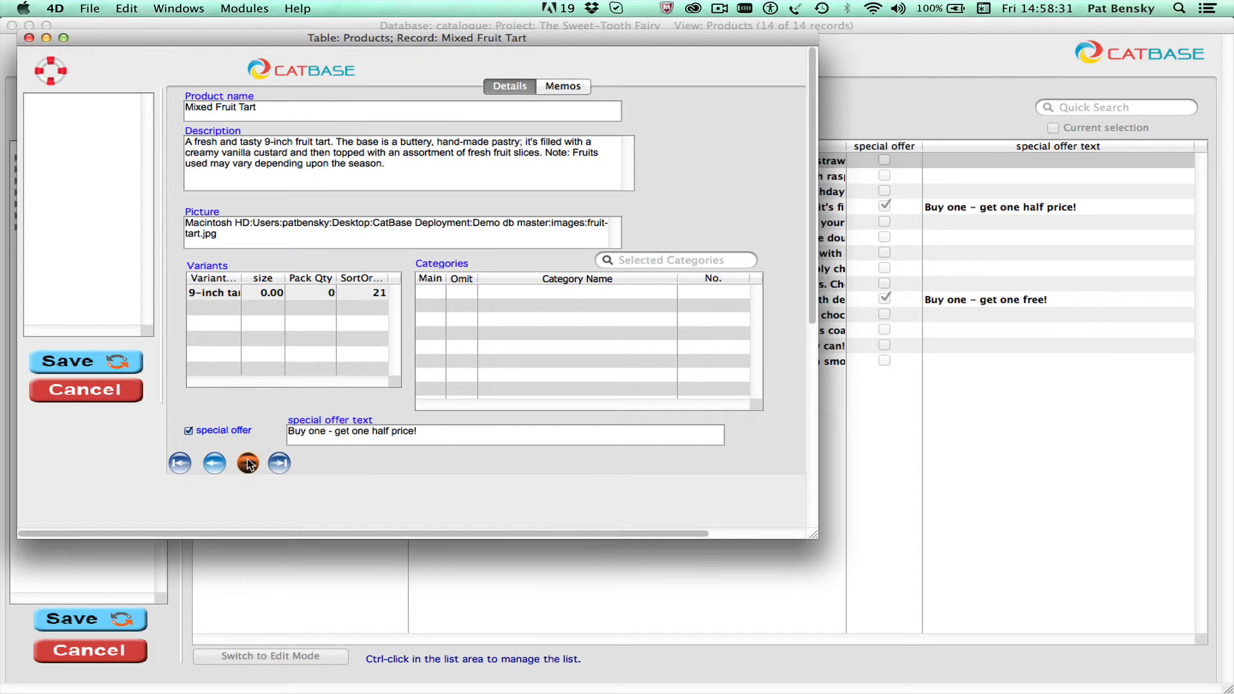
pyautogui.click(247, 462)
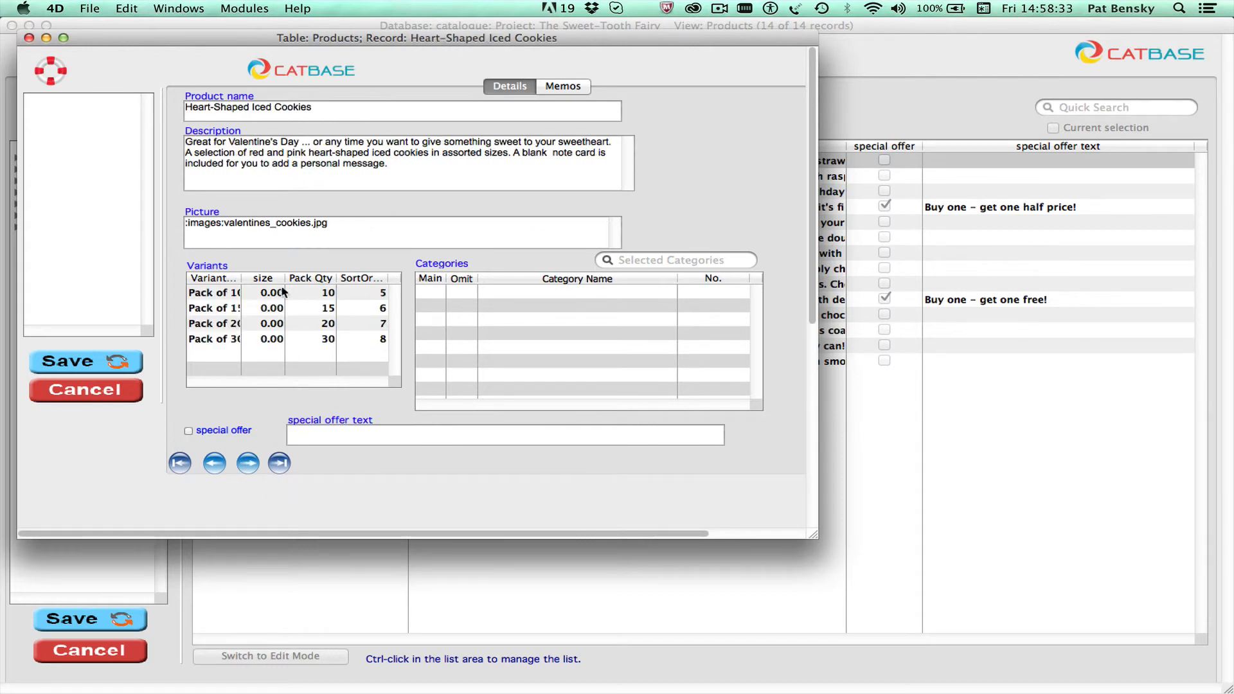